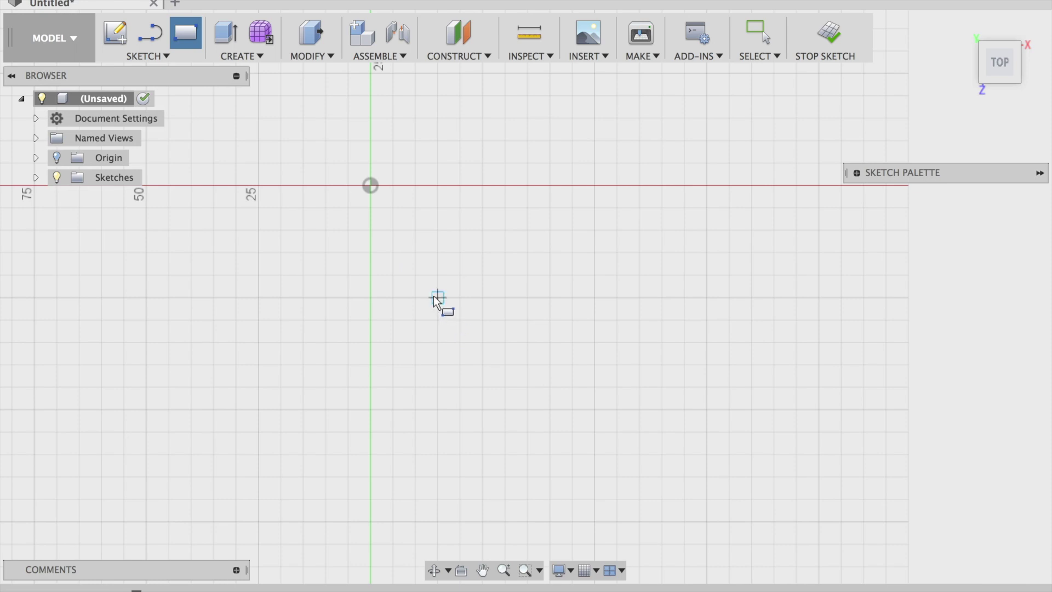
# - Complete the 50 by 25 mm rectangle and extrude it 3 mm as a new body
pyautogui.click(662, 409)
pyautogui.press('e')
pyautogui.click(607, 368)
pyautogui.click(607, 367)
pyautogui.click(614, 356)
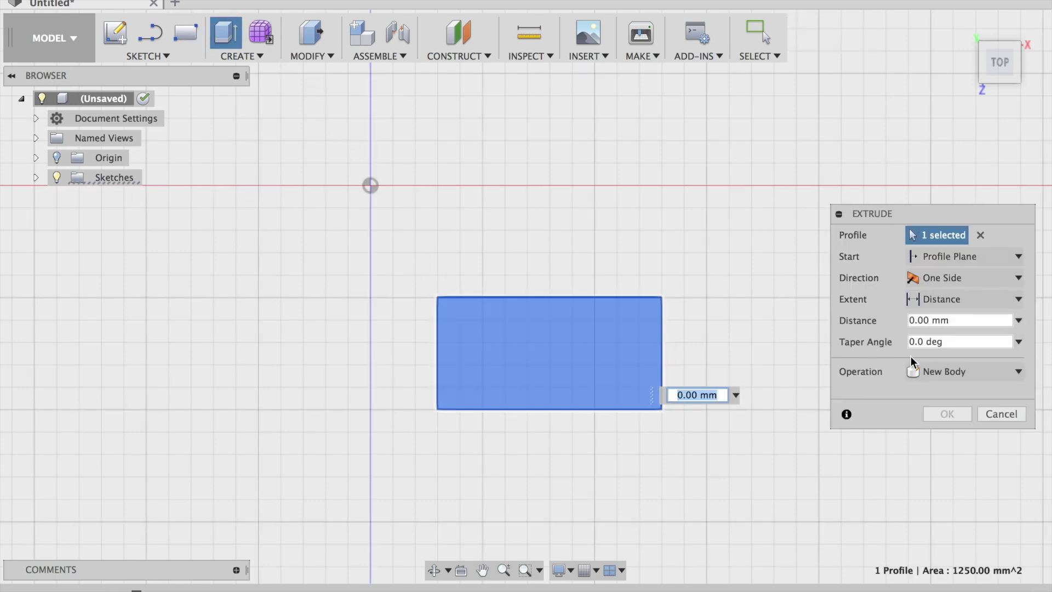
pyautogui.moveTo(998, 52); pyautogui.dragTo(1001, 25)
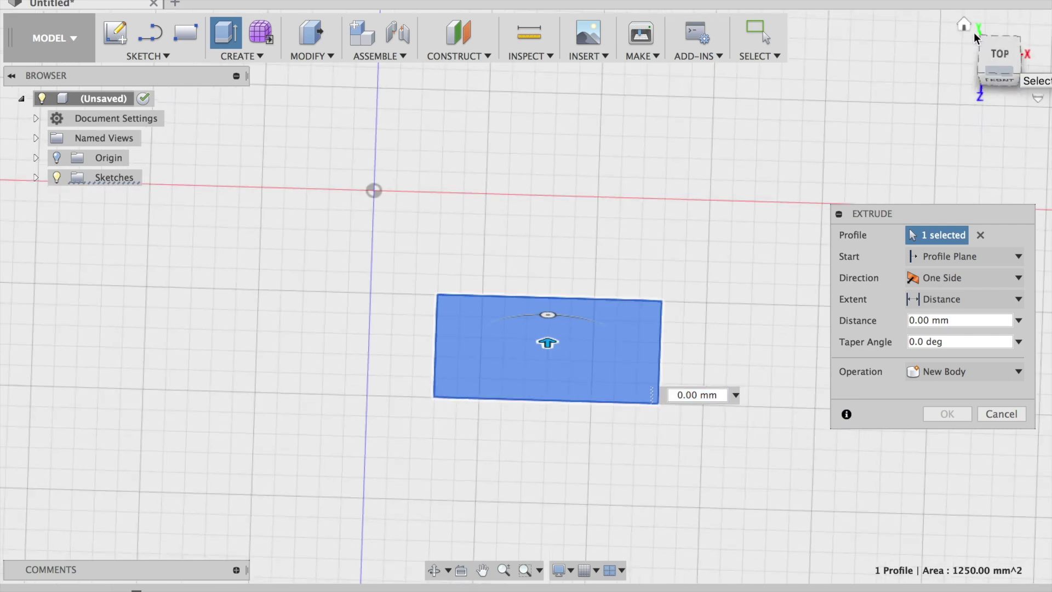
pyautogui.moveTo(543, 332); pyautogui.dragTo(545, 329)
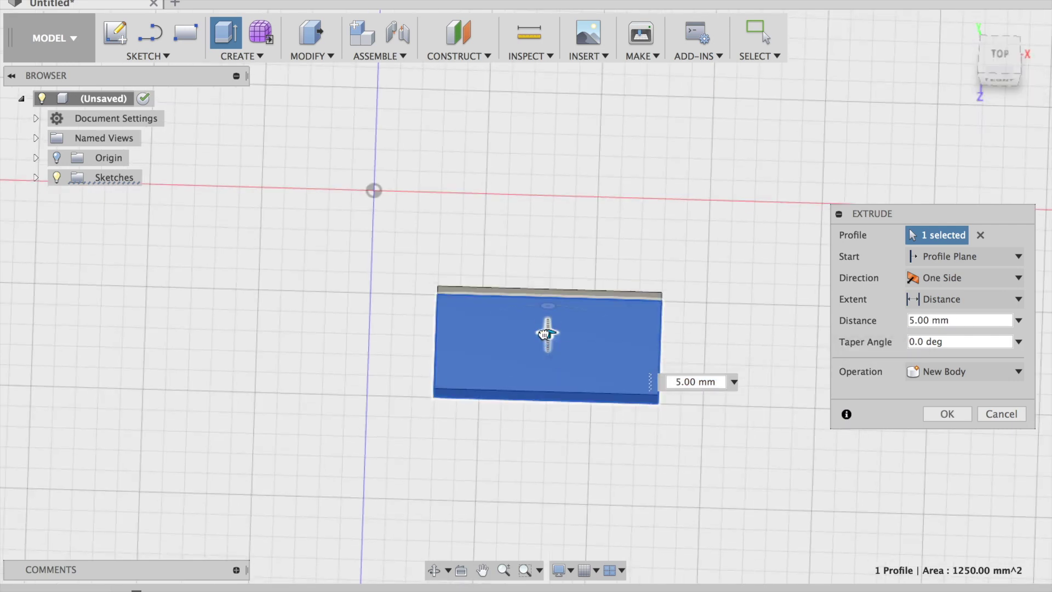
pyautogui.click(680, 382)
pyautogui.press('BackSpace')
pyautogui.write('2')
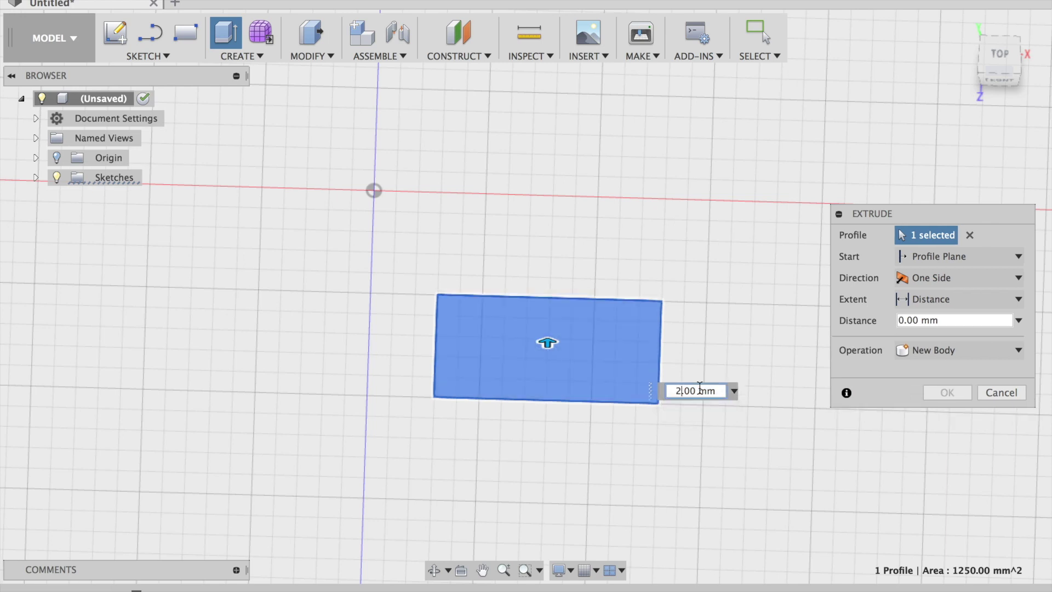
pyautogui.press('BackSpace')
pyautogui.write('3')
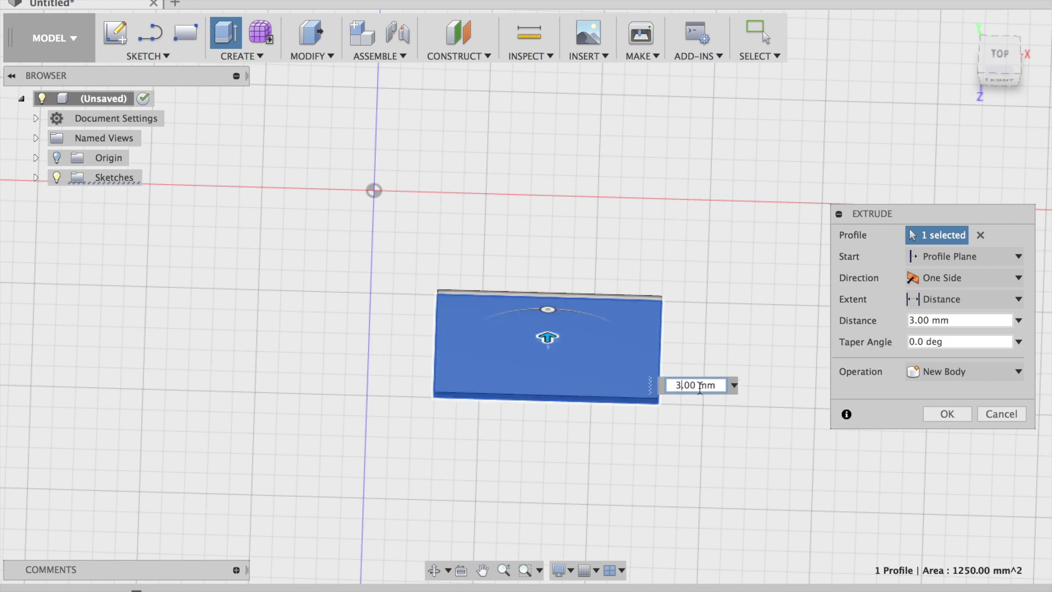
pyautogui.click(946, 410)
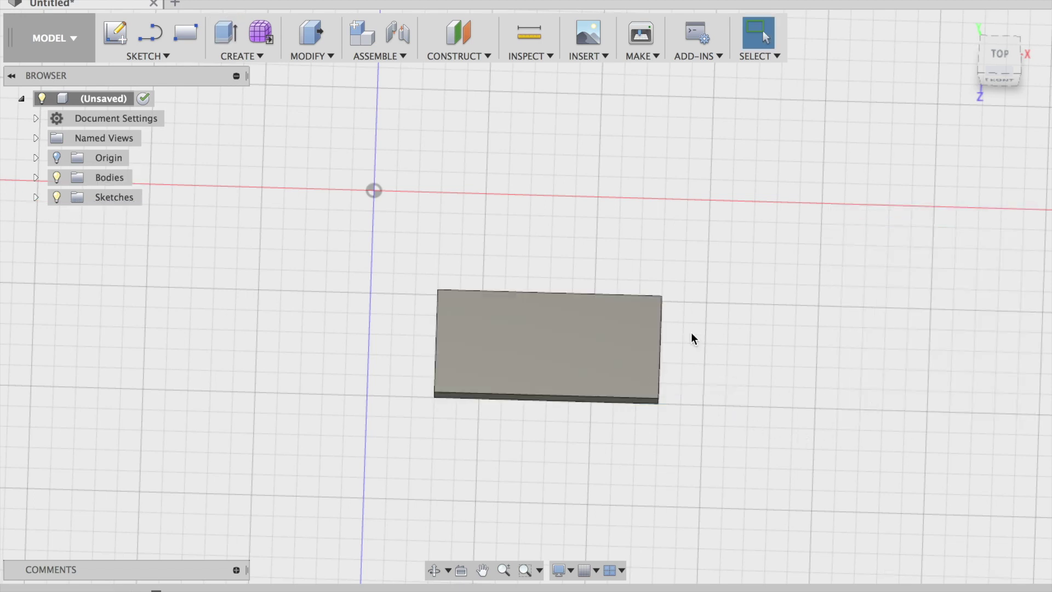
# - Sketch two 10 by 10 mm squares on the base plane, outside the plate's front edge and flush with its two ends
pyautogui.click(192, 34)
pyautogui.click(416, 250)
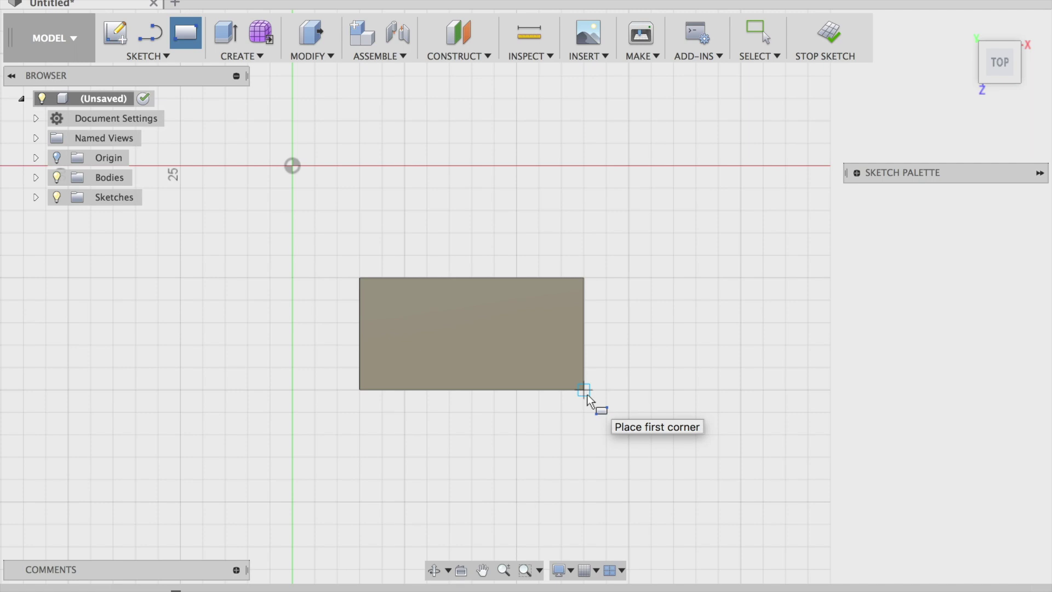
pyautogui.click(585, 390)
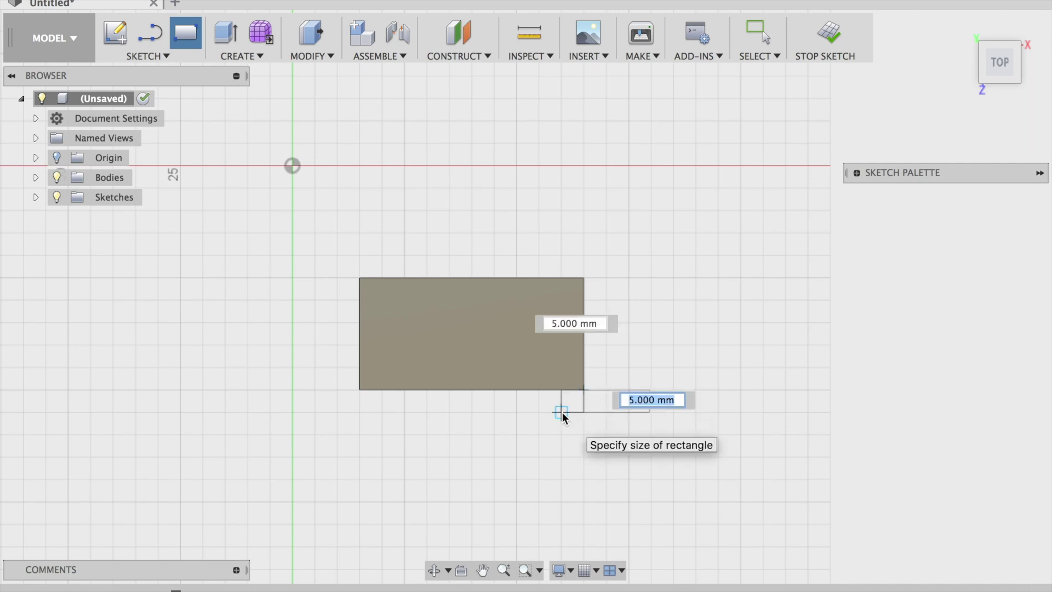
pyautogui.click(539, 433)
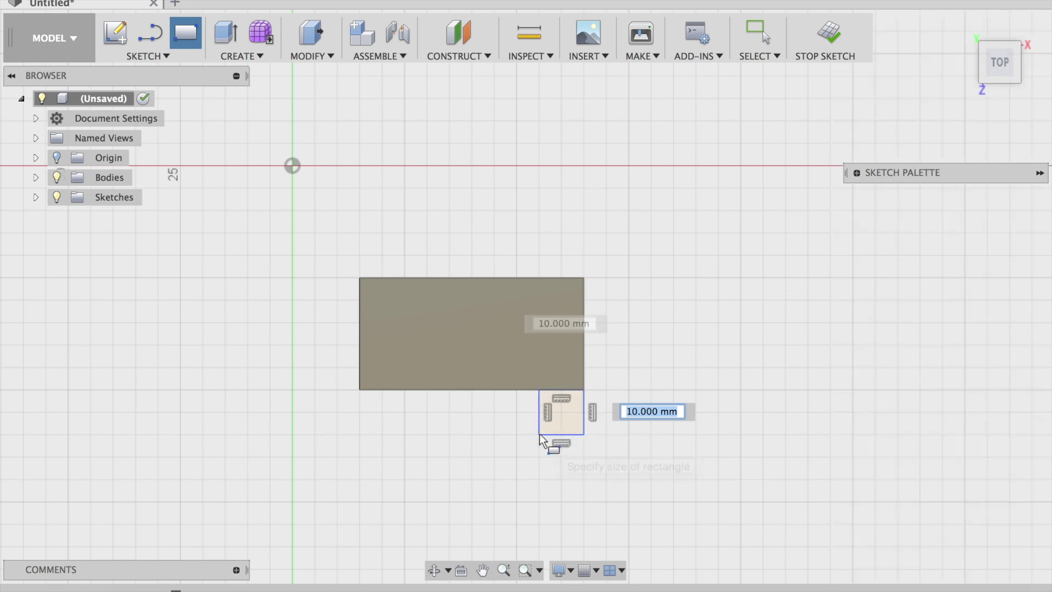
pyautogui.click(362, 395)
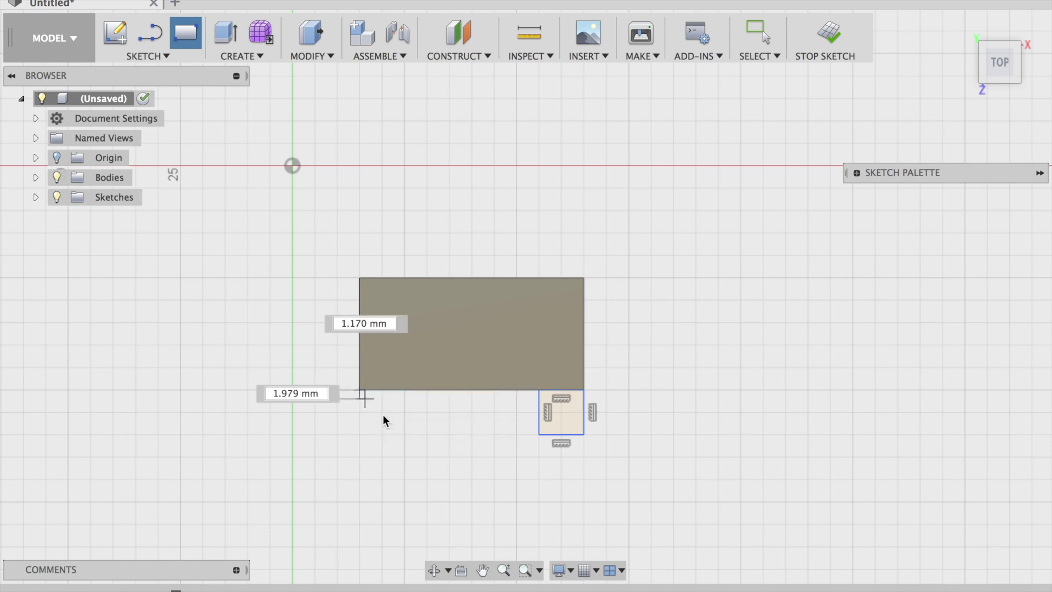
pyautogui.click(406, 433)
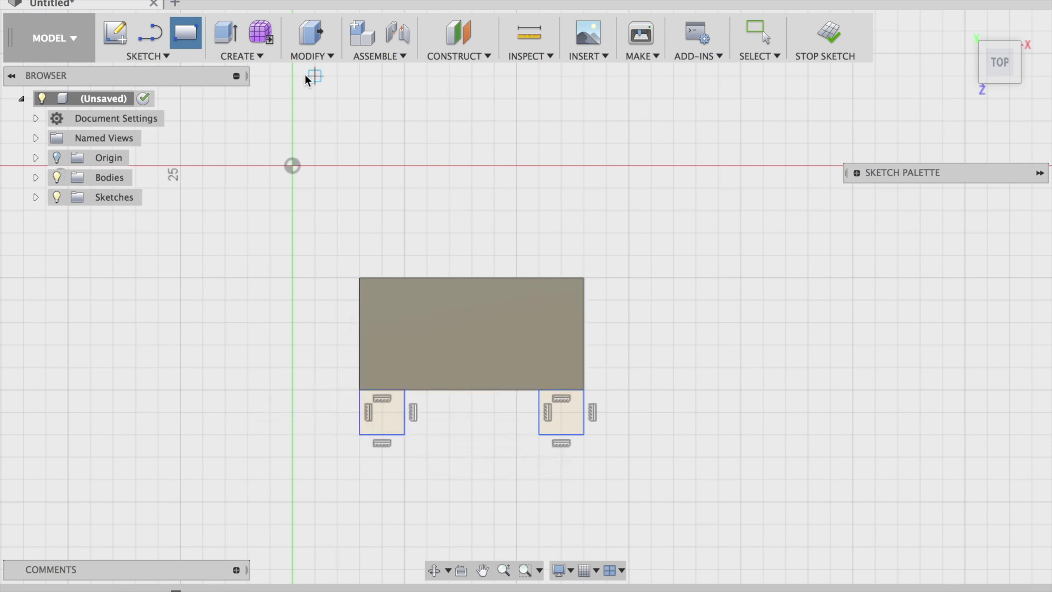
# - Extrude the left square 3 mm as a new body
pyautogui.click(232, 30)
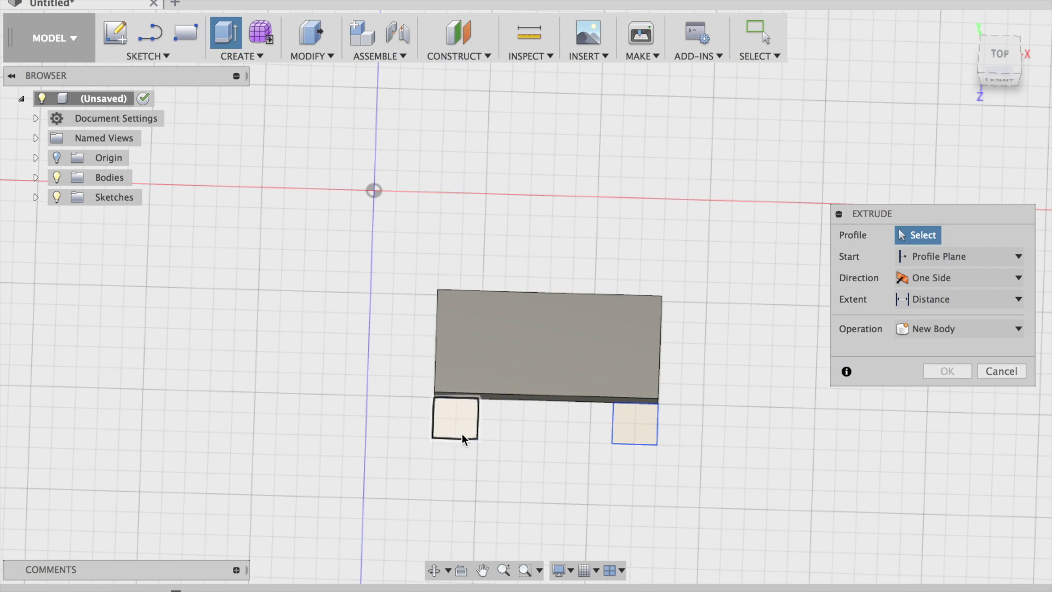
pyautogui.click(462, 422)
pyautogui.moveTo(462, 425); pyautogui.dragTo(462, 412)
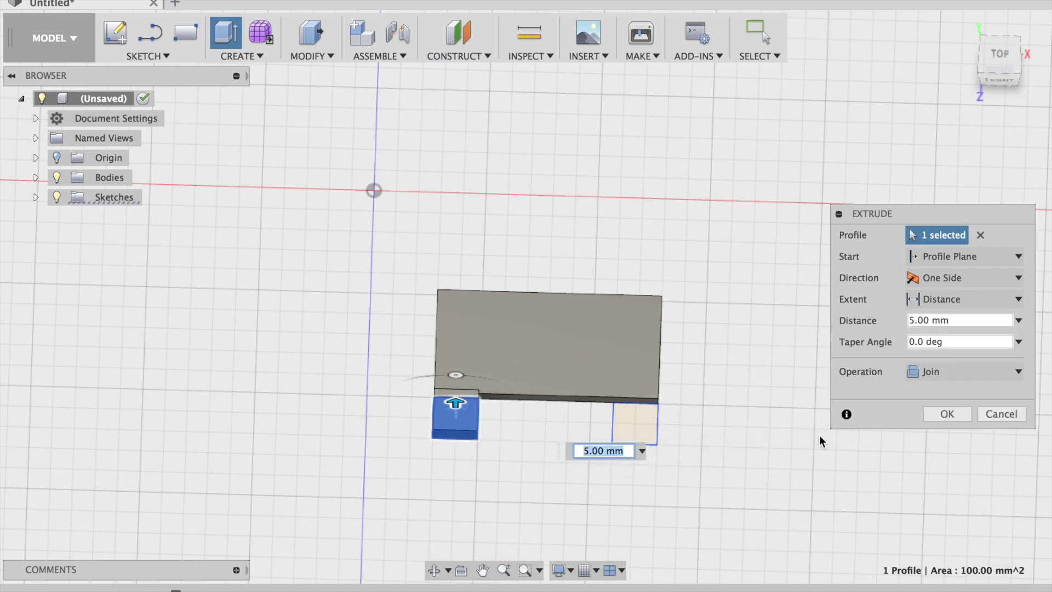
pyautogui.click(941, 369)
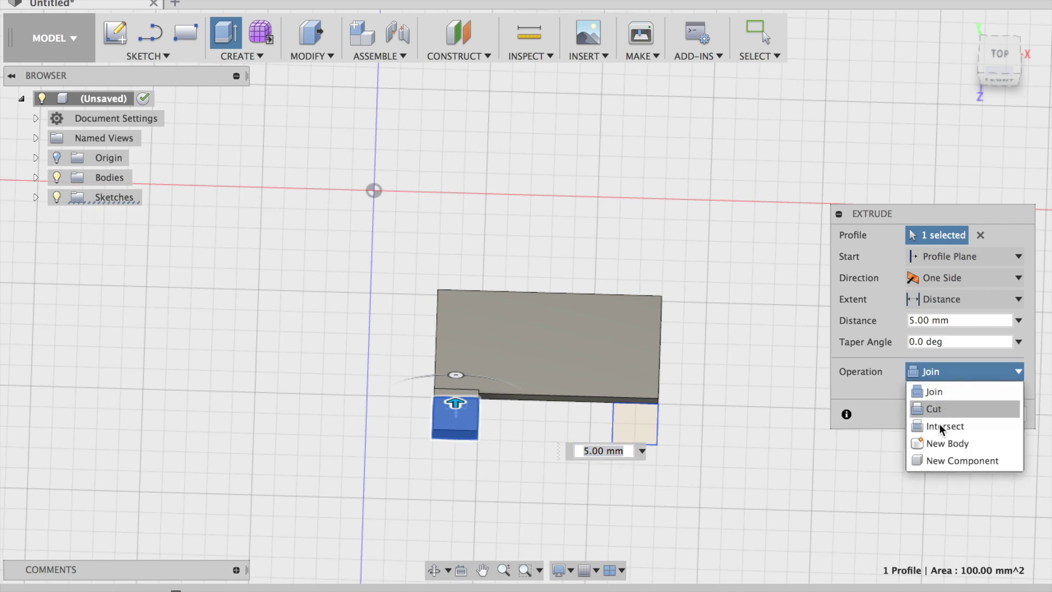
pyautogui.click(940, 445)
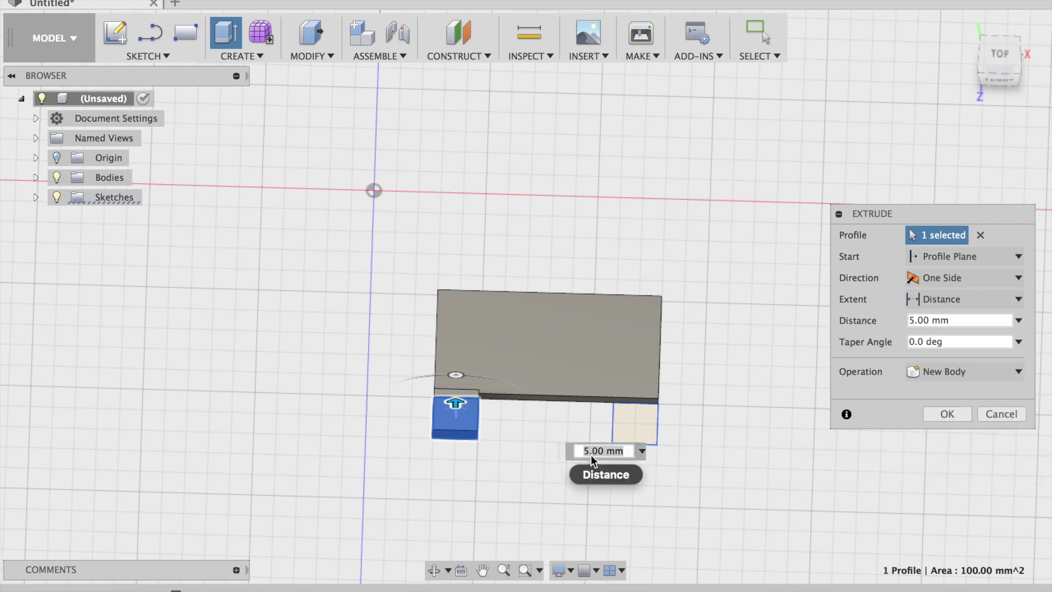
pyautogui.press('BackSpace')
pyautogui.write('2')
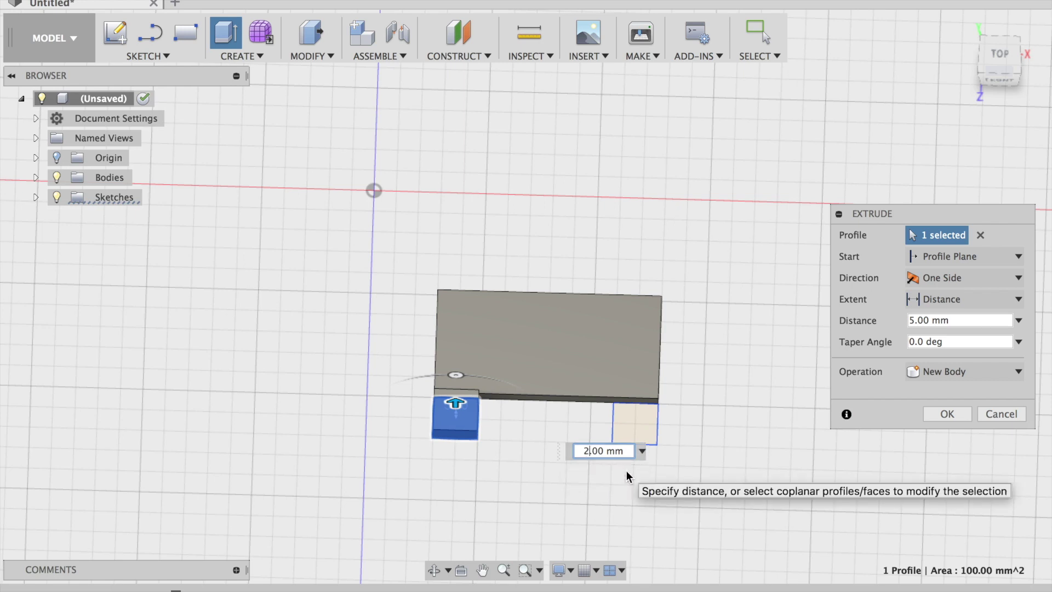
pyautogui.press('BackSpace')
pyautogui.write('3')
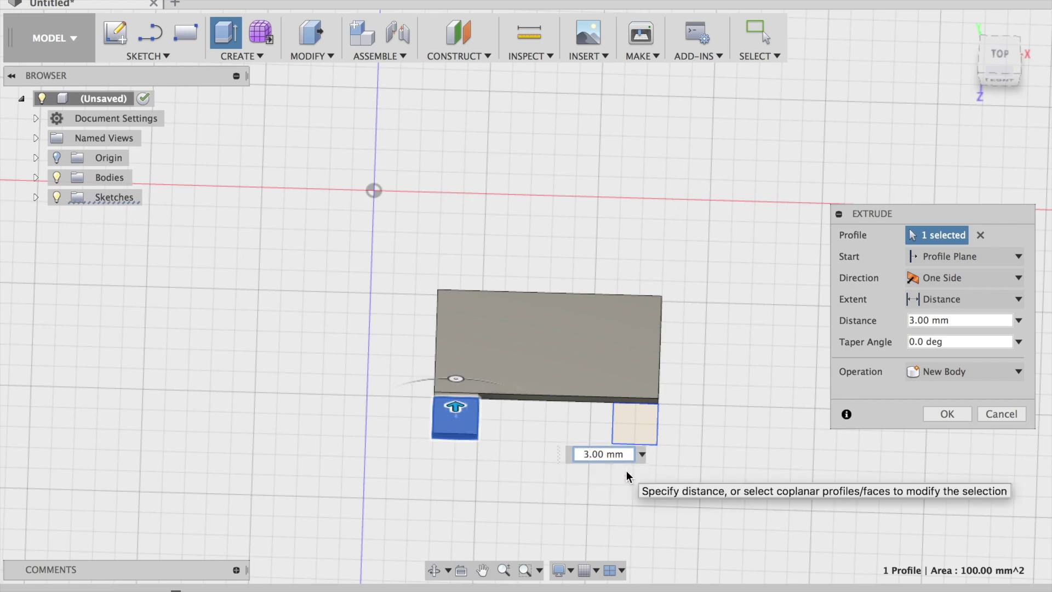
pyautogui.moveTo(1004, 53)
pyautogui.mouseDown()
pyautogui.moveTo(1039, 70)
pyautogui.moveTo(14, 63)
pyautogui.moveTo(31, 42)
pyautogui.moveTo(5, 45)
pyautogui.mouseUp()
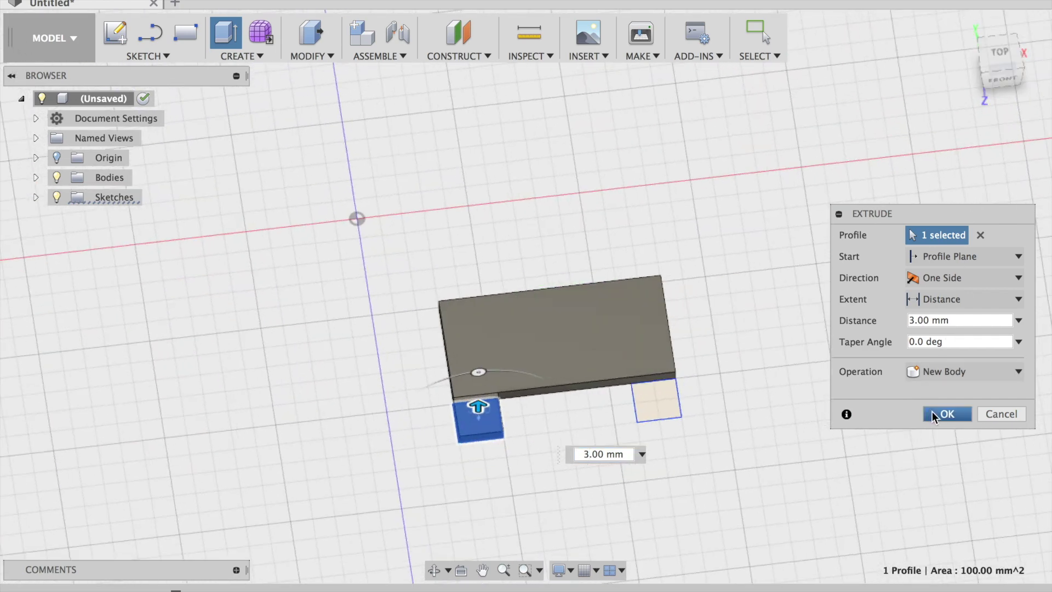
pyautogui.click(947, 414)
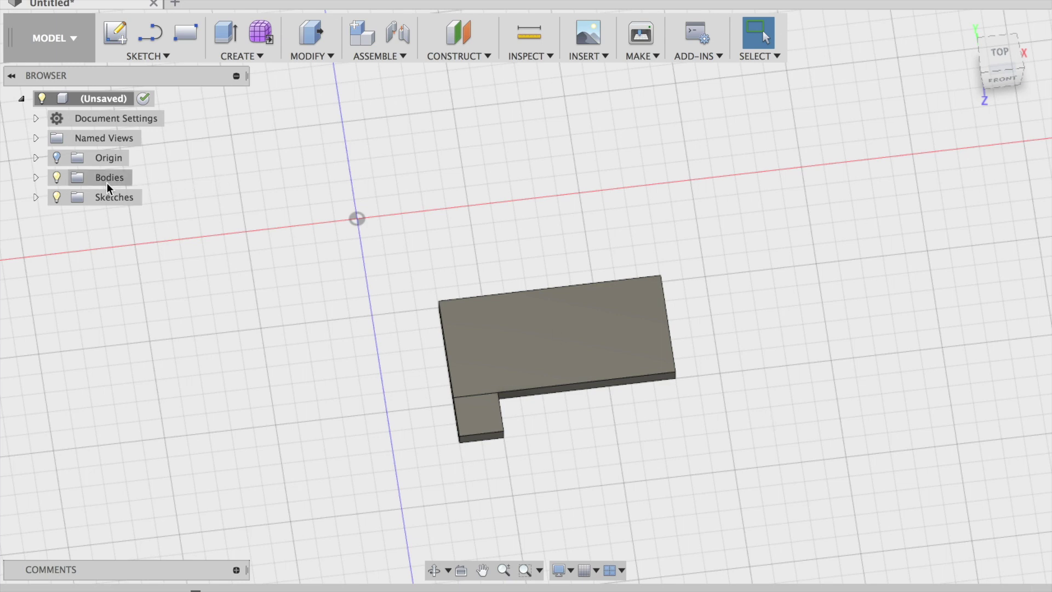
# - Turn on the visibility of Sketch2, which holds the two squares
pyautogui.click(36, 196)
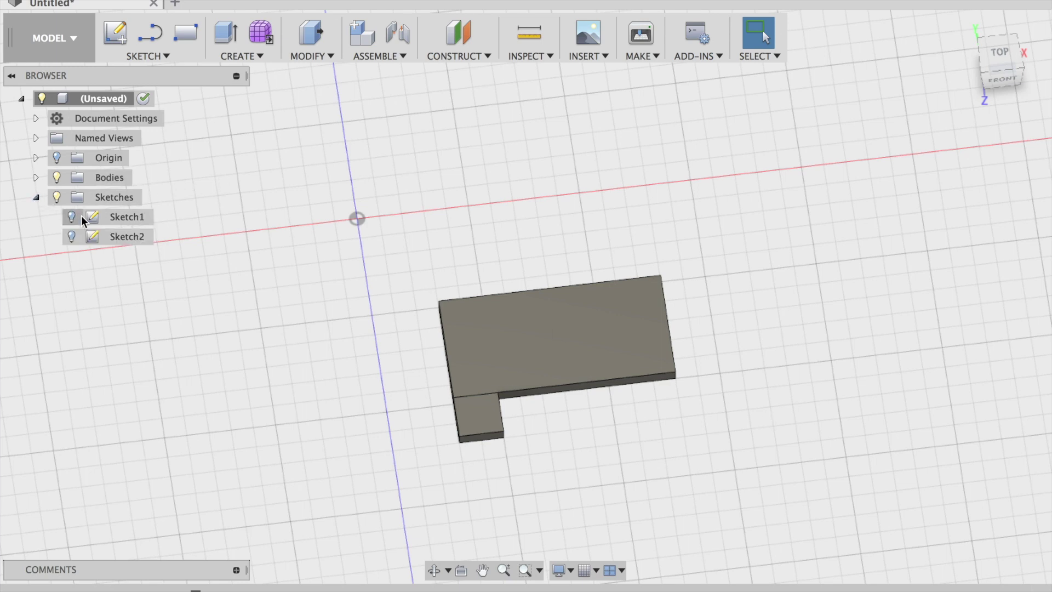
pyautogui.click(79, 216)
pyautogui.click(70, 236)
# - Extrude the right square 3 mm as a new body
pyautogui.click(647, 401)
pyautogui.click(225, 33)
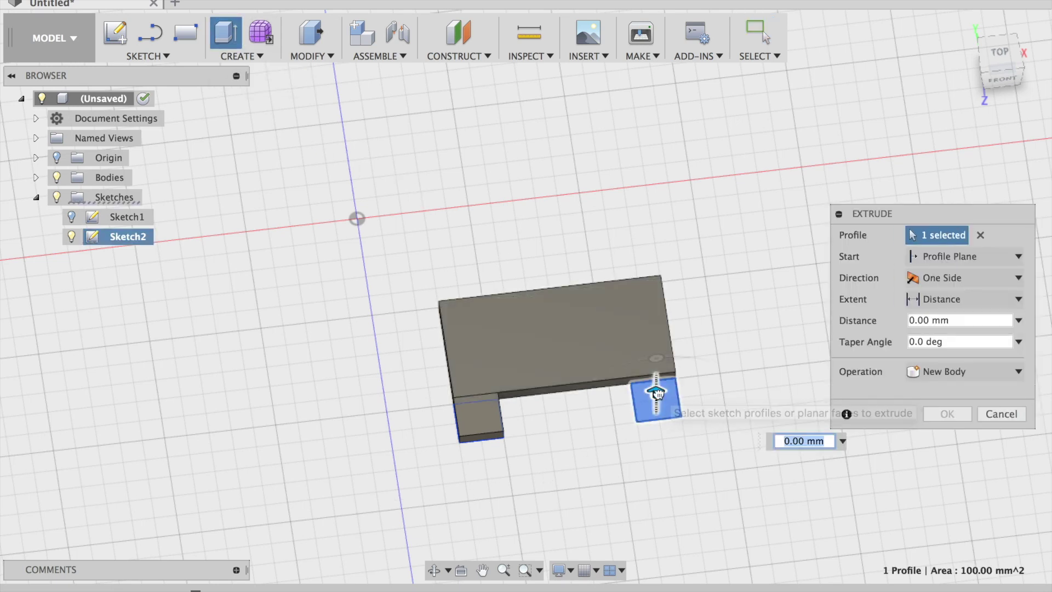
pyautogui.click(783, 443)
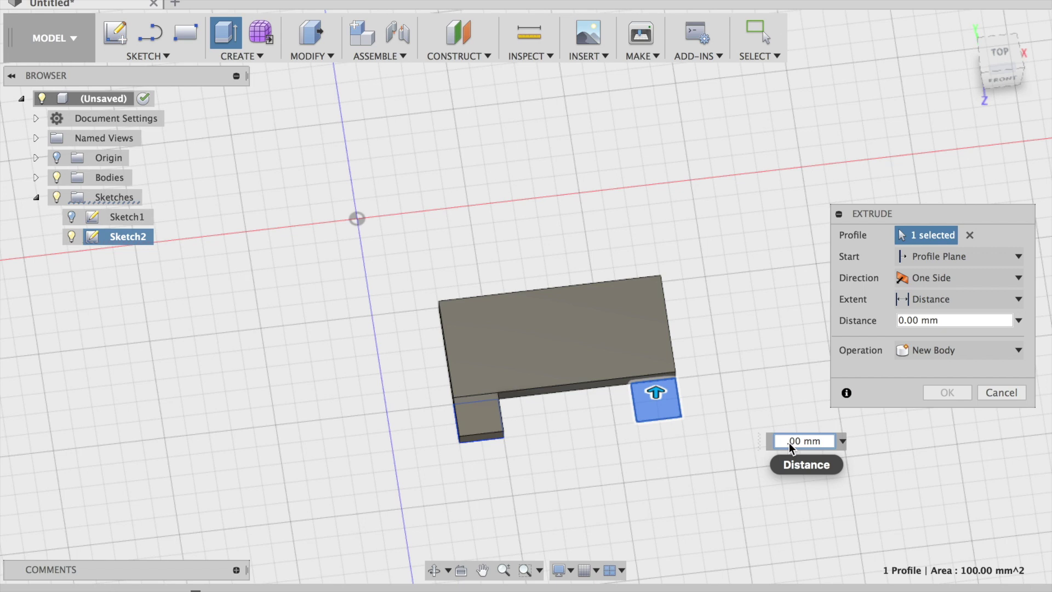
pyautogui.write('3')
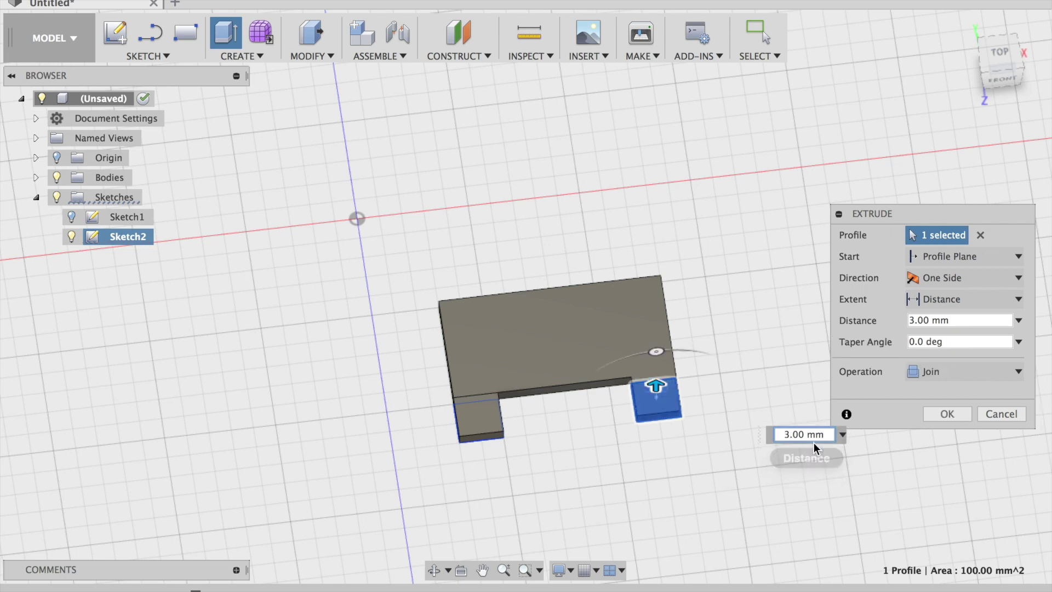
pyautogui.click(960, 373)
pyautogui.click(956, 437)
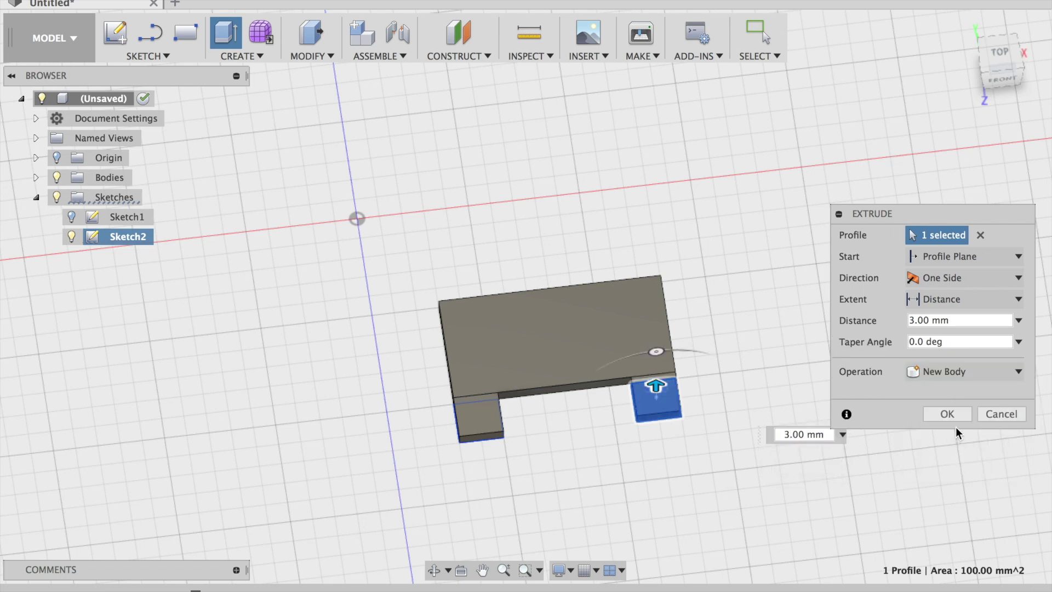
pyautogui.click(947, 414)
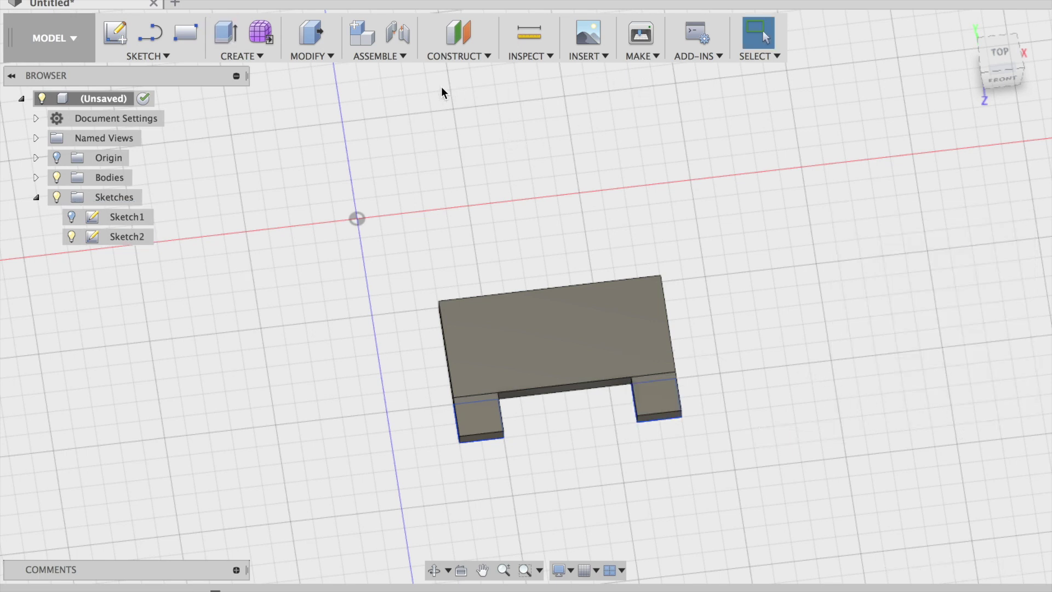
# - Sketch a 3 mm two-point circle midway along the left tab's inner side face, spanning its thickness, and finish the sketch
pyautogui.click(184, 53)
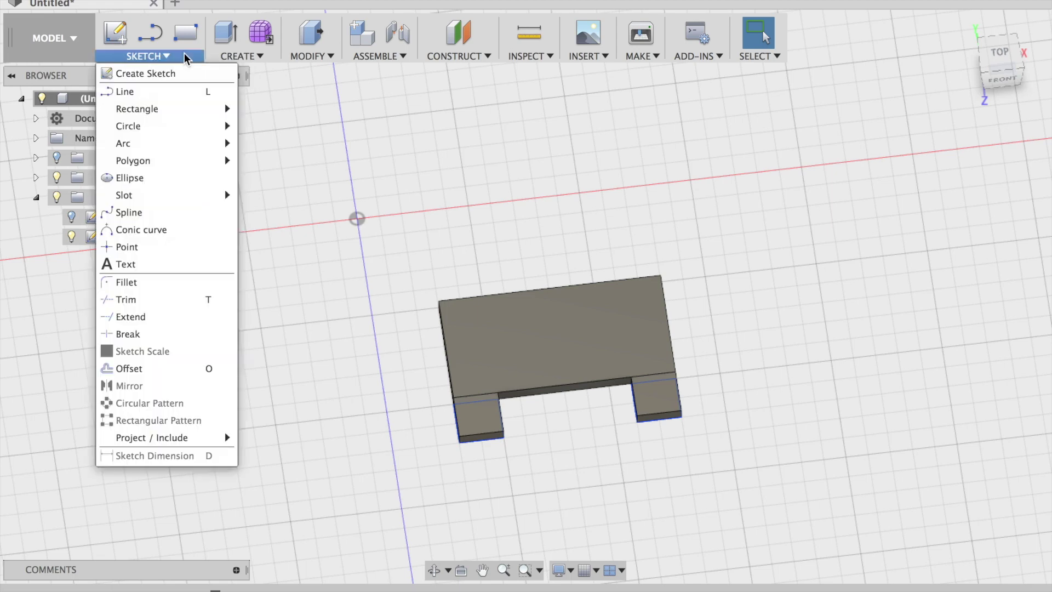
pyautogui.moveTo(171, 110)
pyautogui.moveTo(178, 128)
pyautogui.click(277, 145)
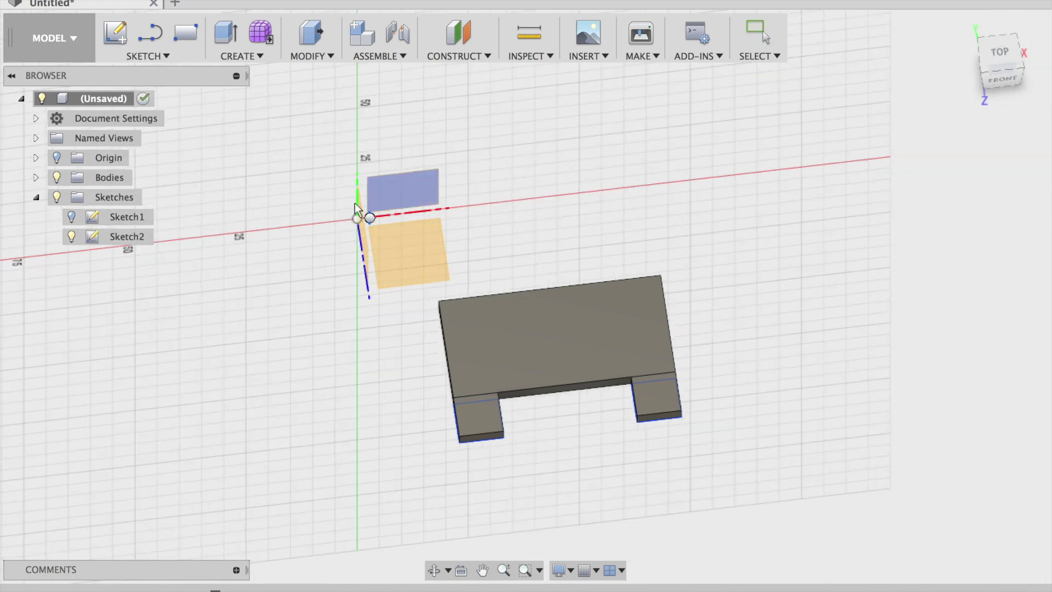
pyautogui.moveTo(1020, 66); pyautogui.dragTo(998, 50)
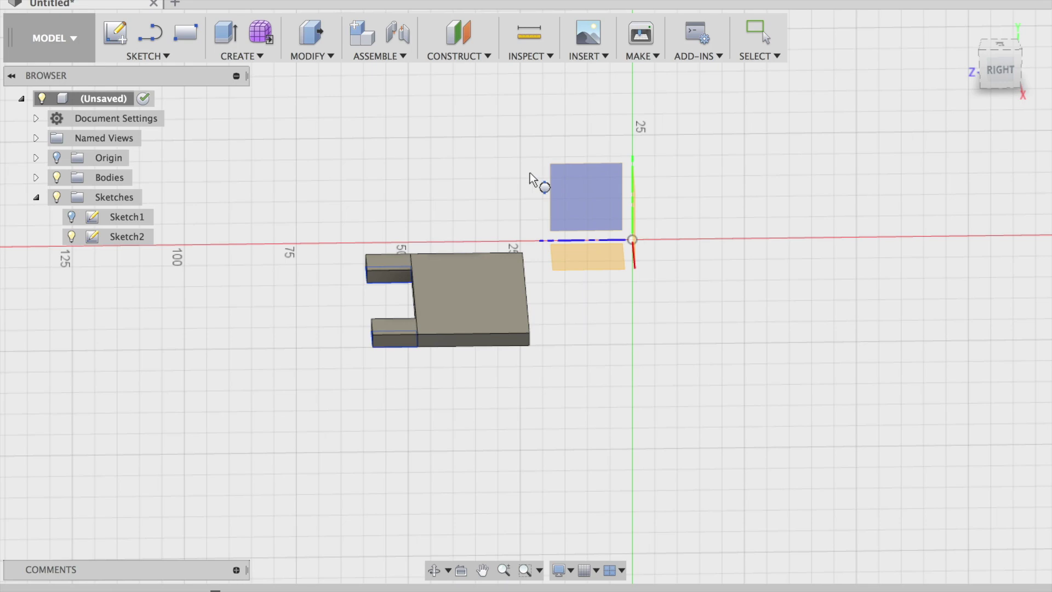
pyautogui.click(406, 278)
pyautogui.scroll(5, 492, 304)
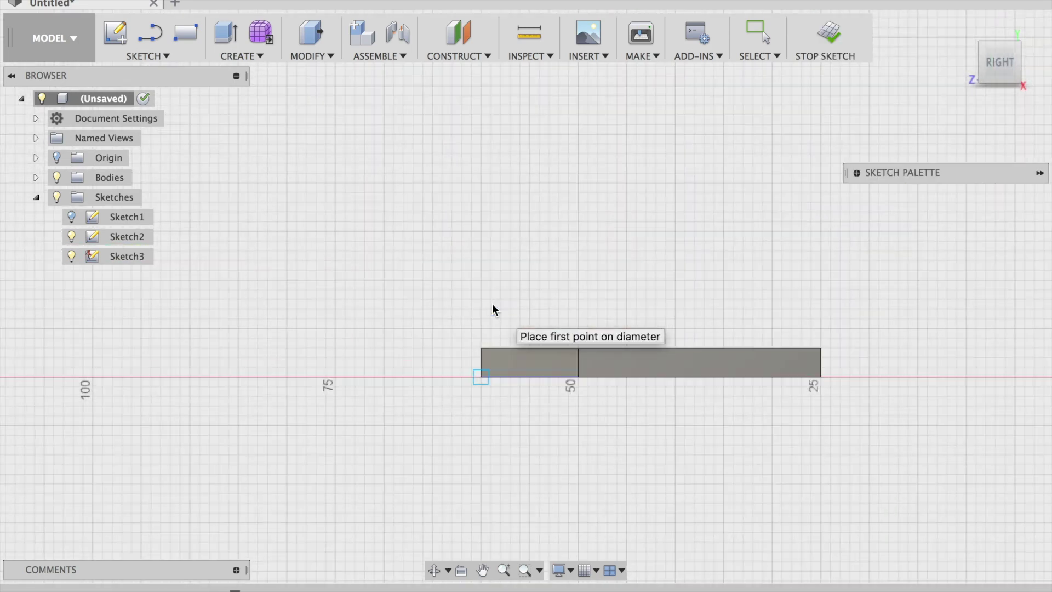
pyautogui.moveTo(1008, 68); pyautogui.dragTo(1011, 94)
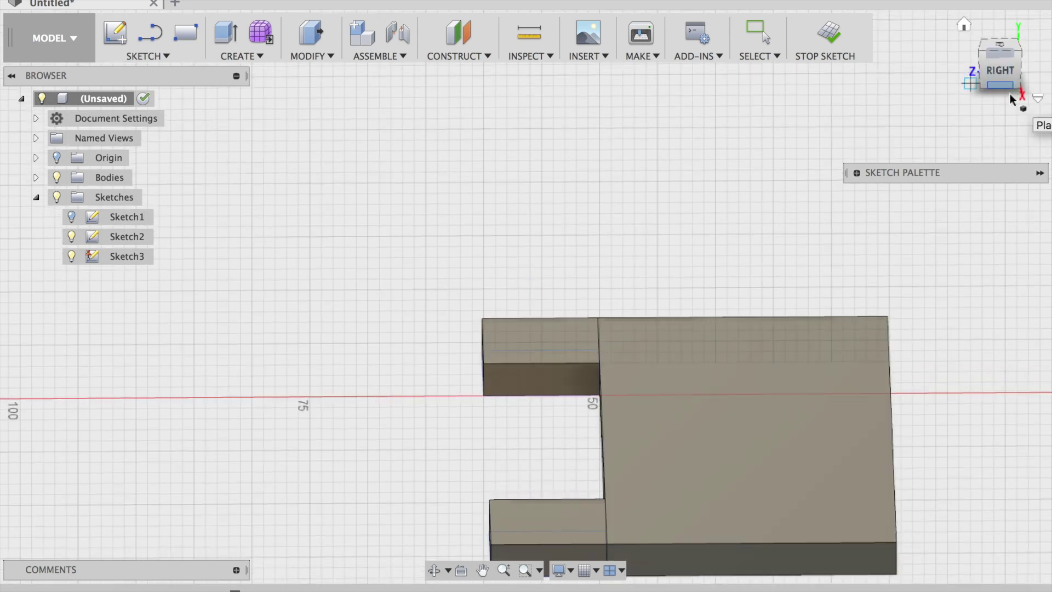
pyautogui.click(538, 361)
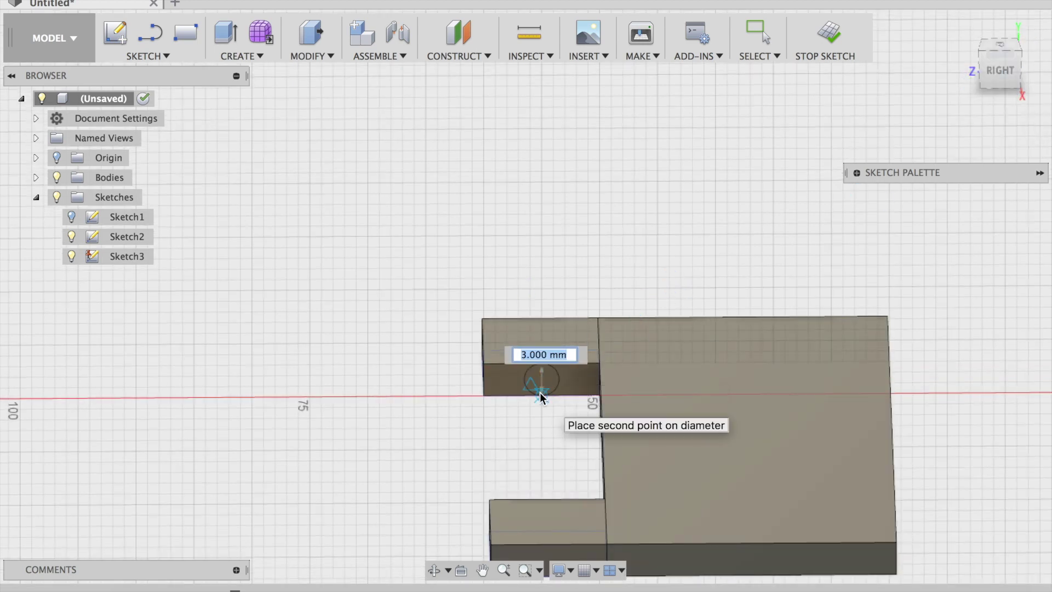
pyautogui.click(540, 395)
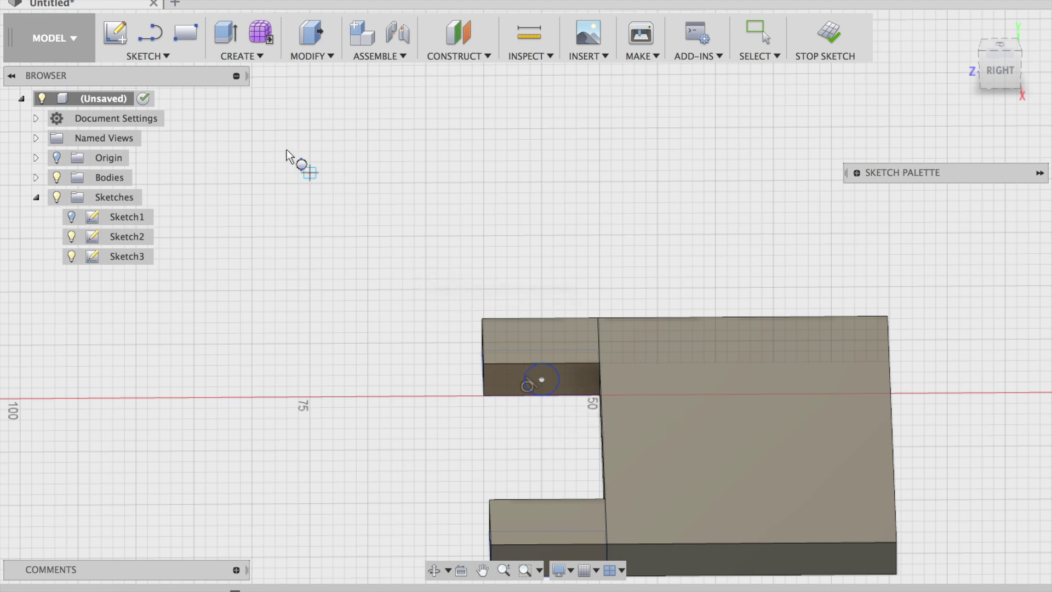
pyautogui.click(829, 34)
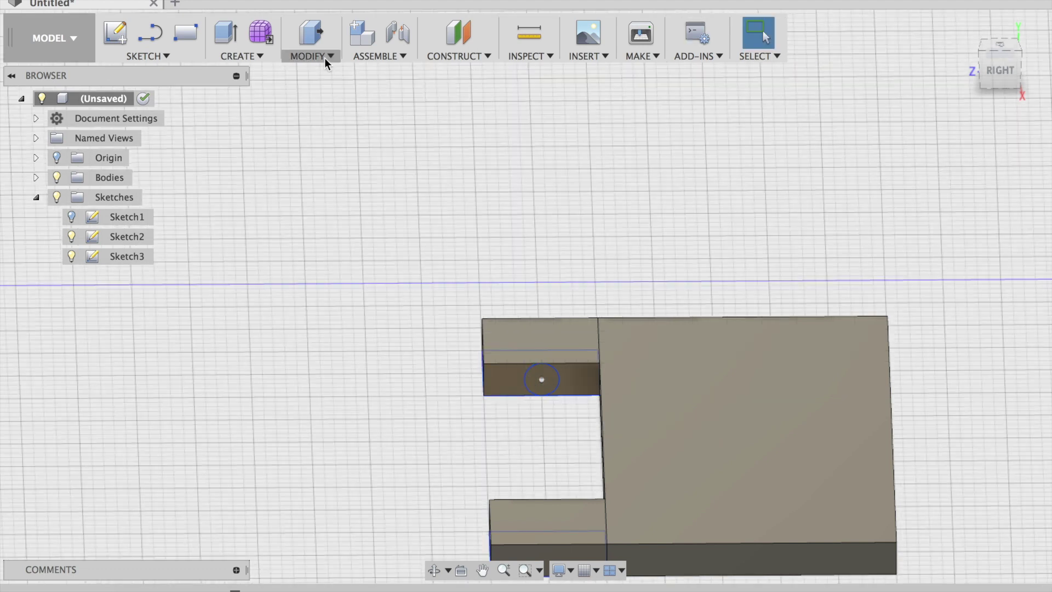
# - Extrude the circle on the tab's inner side face 30 mm across the gap to the opposite tab as a new body
pyautogui.click(225, 34)
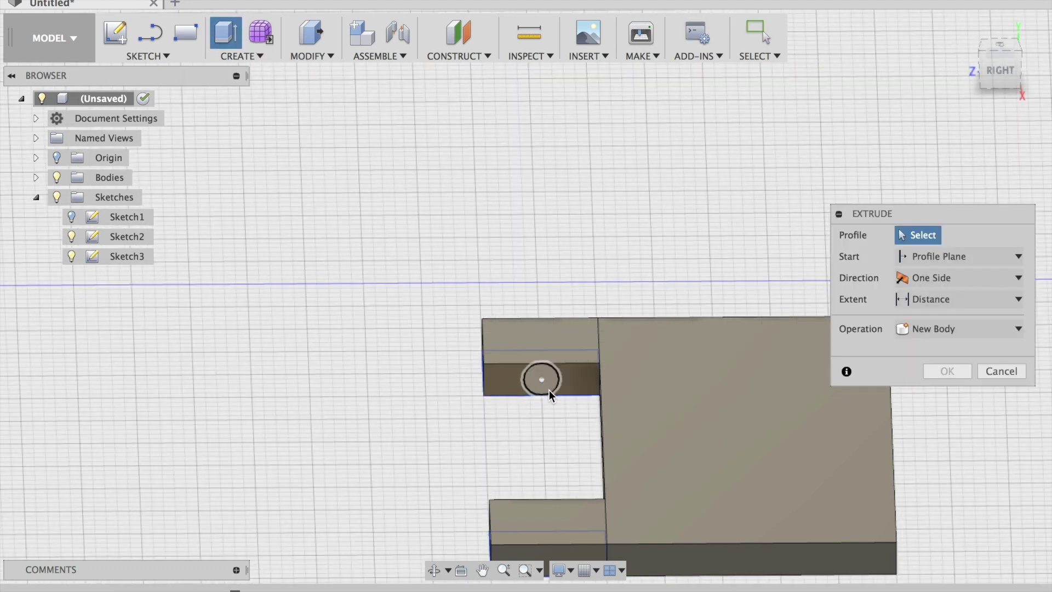
pyautogui.click(548, 388)
pyautogui.moveTo(542, 382); pyautogui.dragTo(547, 496)
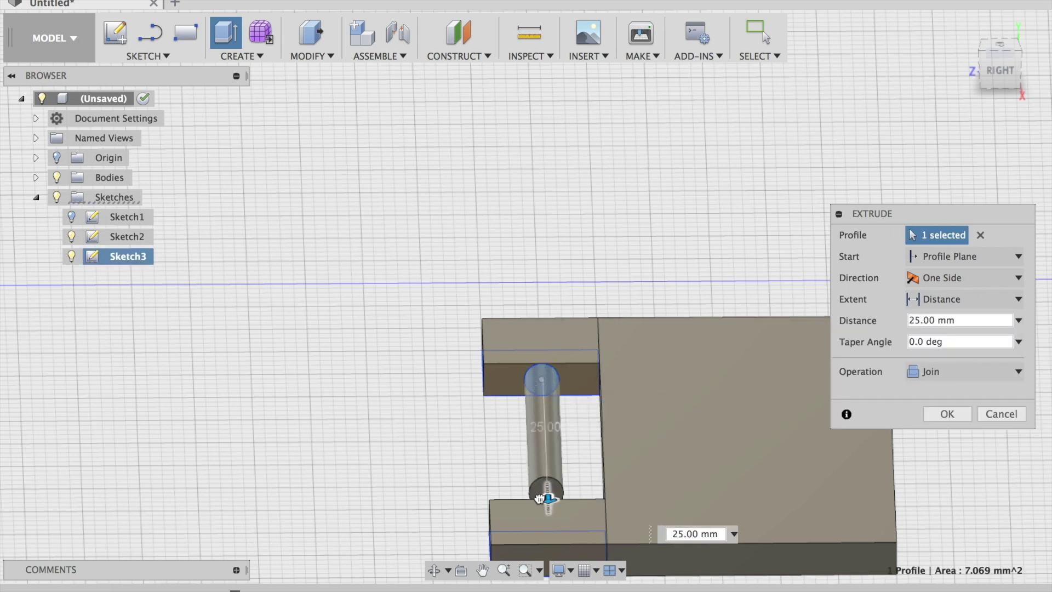
pyautogui.click(964, 374)
pyautogui.click(959, 442)
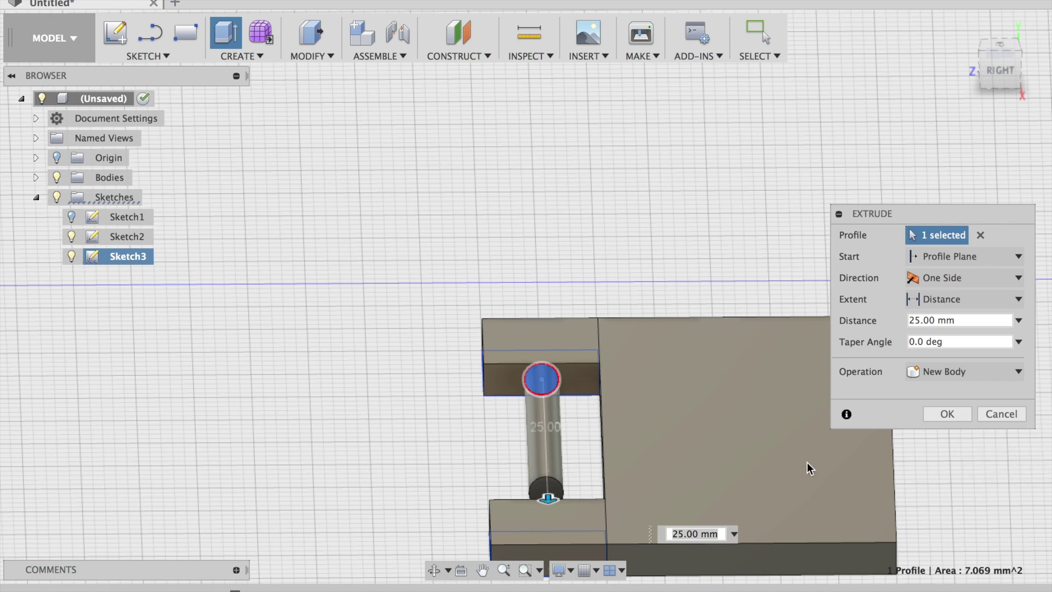
pyautogui.moveTo(547, 497); pyautogui.dragTo(548, 522)
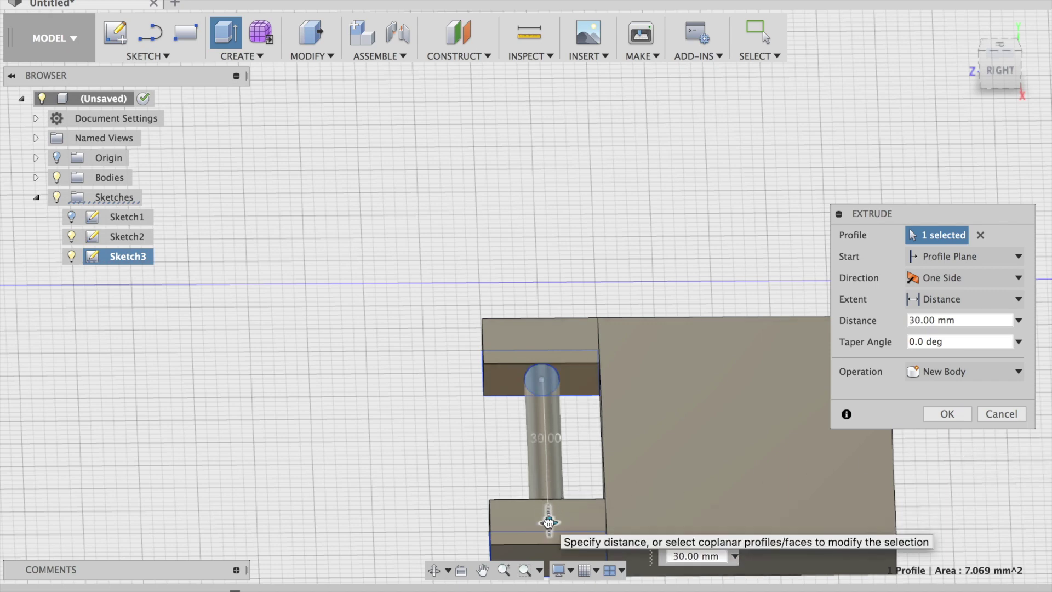
pyautogui.click(1003, 75)
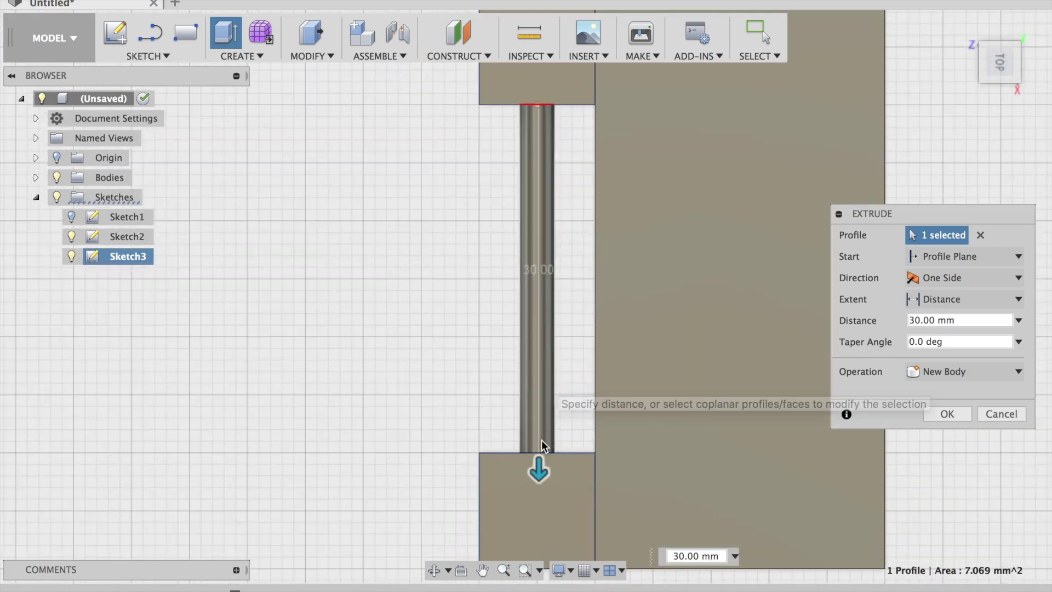
pyautogui.moveTo(539, 466)
pyautogui.mouseDown()
pyautogui.moveTo(539, 477)
pyautogui.moveTo(539, 456)
pyautogui.moveTo(540, 467)
pyautogui.mouseUp()
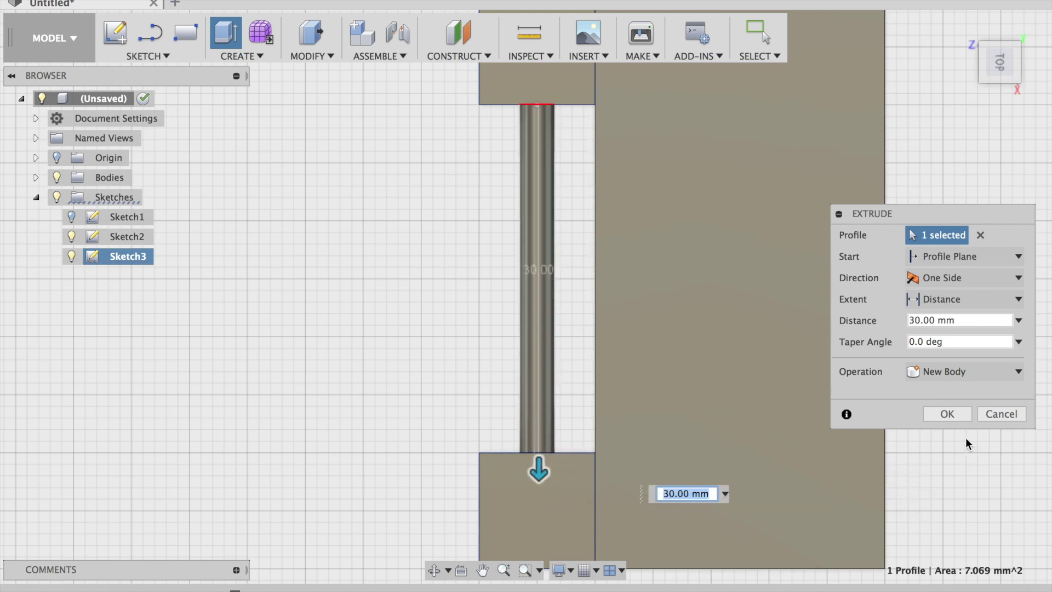
pyautogui.click(961, 416)
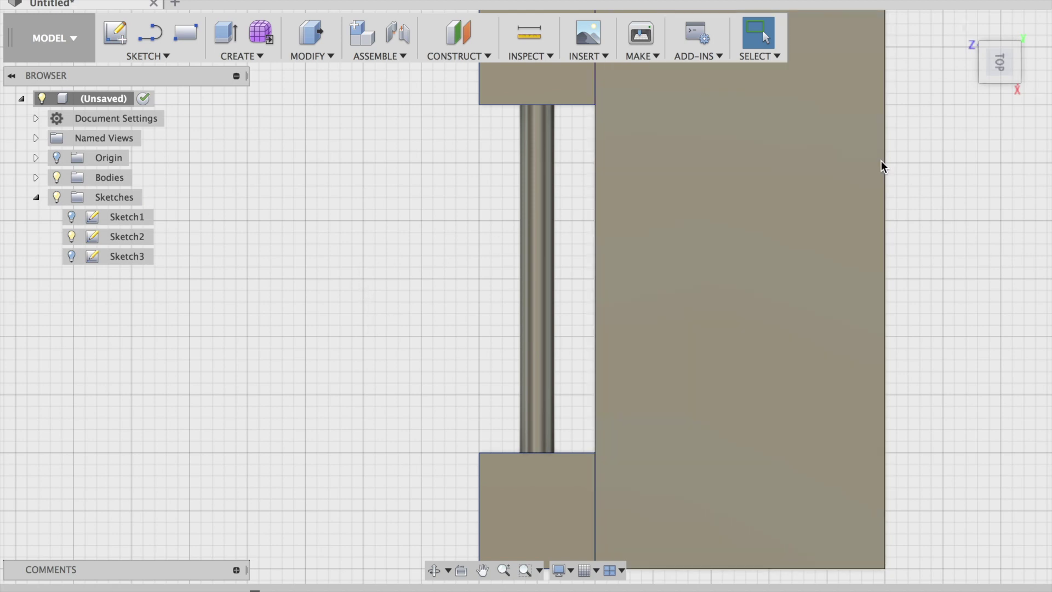
# - Sketch a 30 x 15 mm rectangle on the horizontal origin plane, in front of the pin and aligned with the gap between the tabs
pyautogui.click(186, 32)
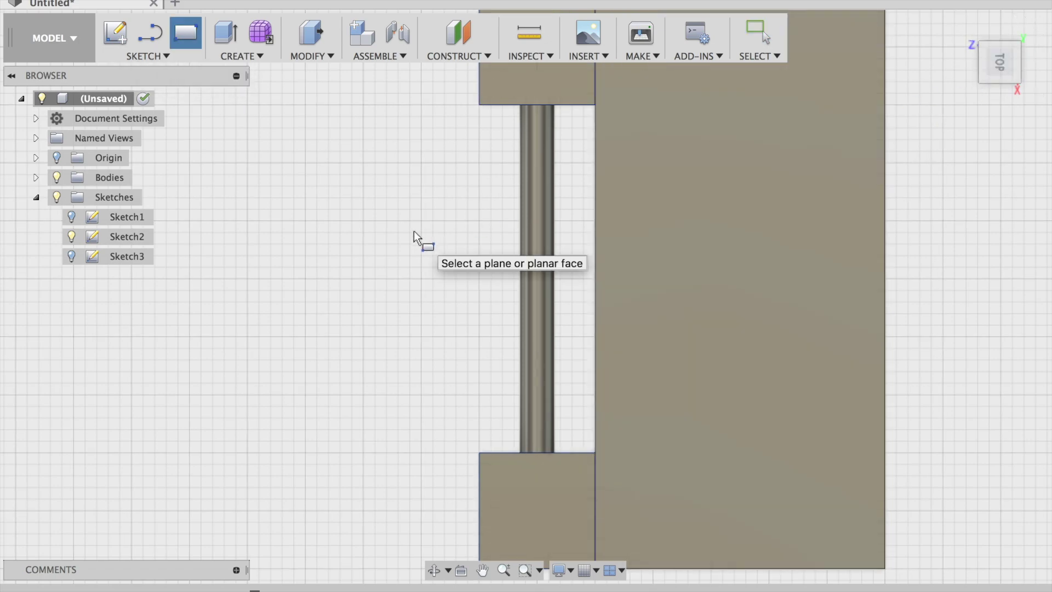
pyautogui.hscroll(-5, 413, 231)
pyautogui.scroll(-5, 413, 232)
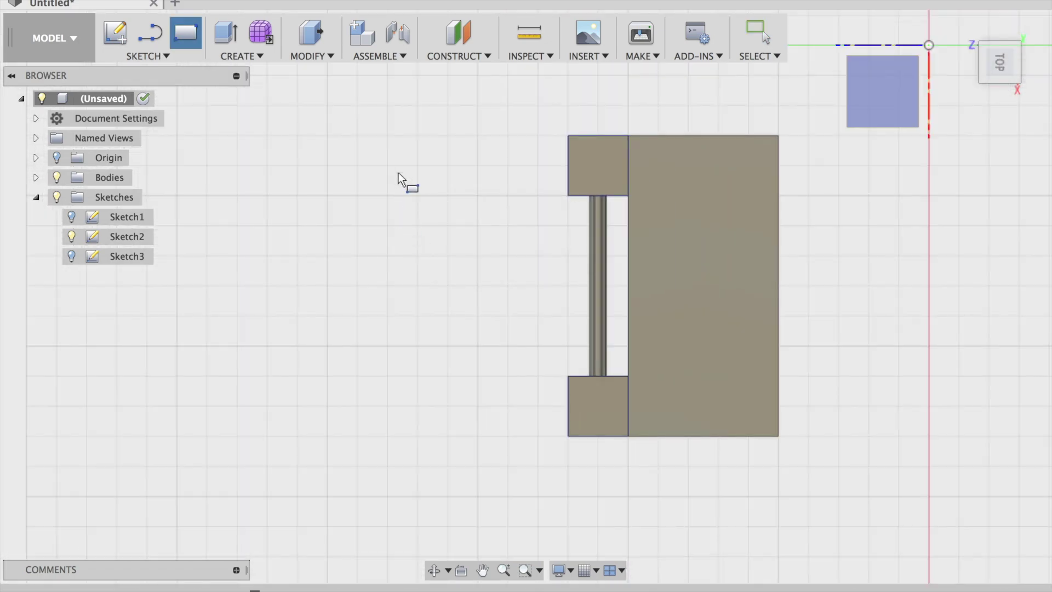
pyautogui.scroll(2, 399, 172)
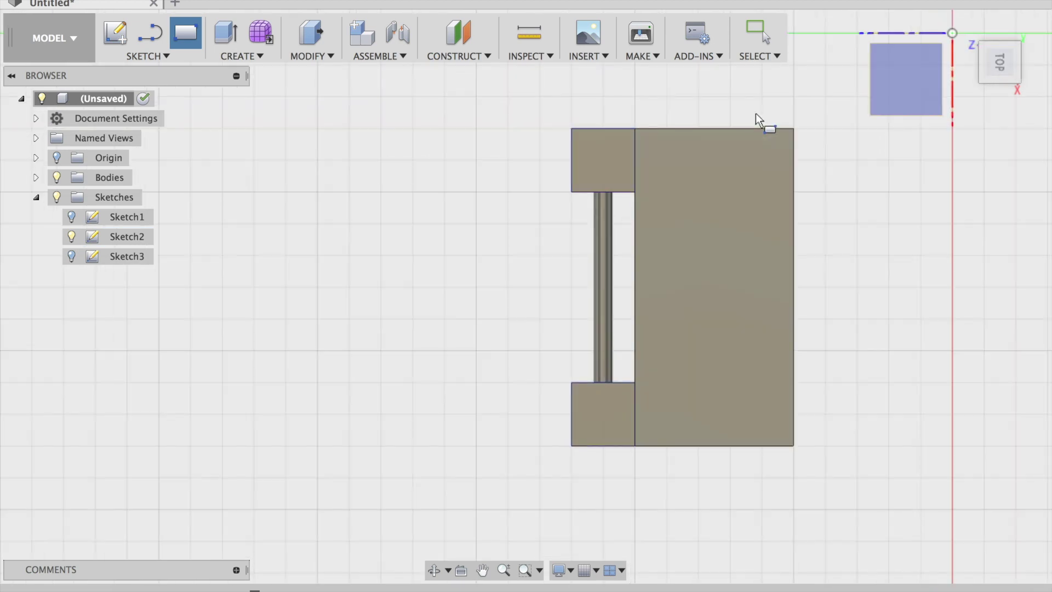
pyautogui.moveTo(992, 71); pyautogui.dragTo(938, 70)
pyautogui.click(892, 112)
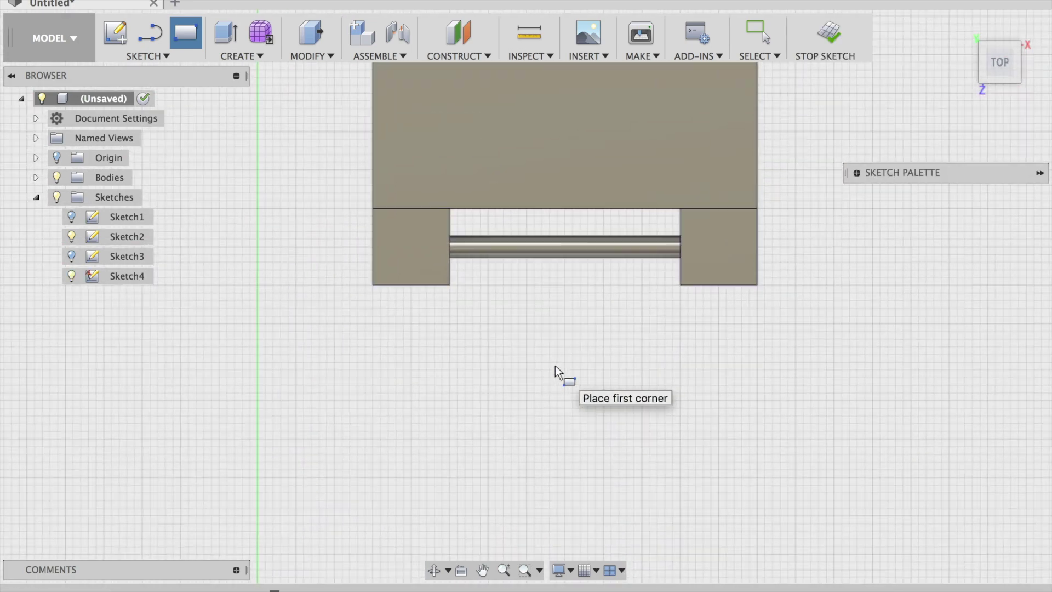
pyautogui.click(455, 316)
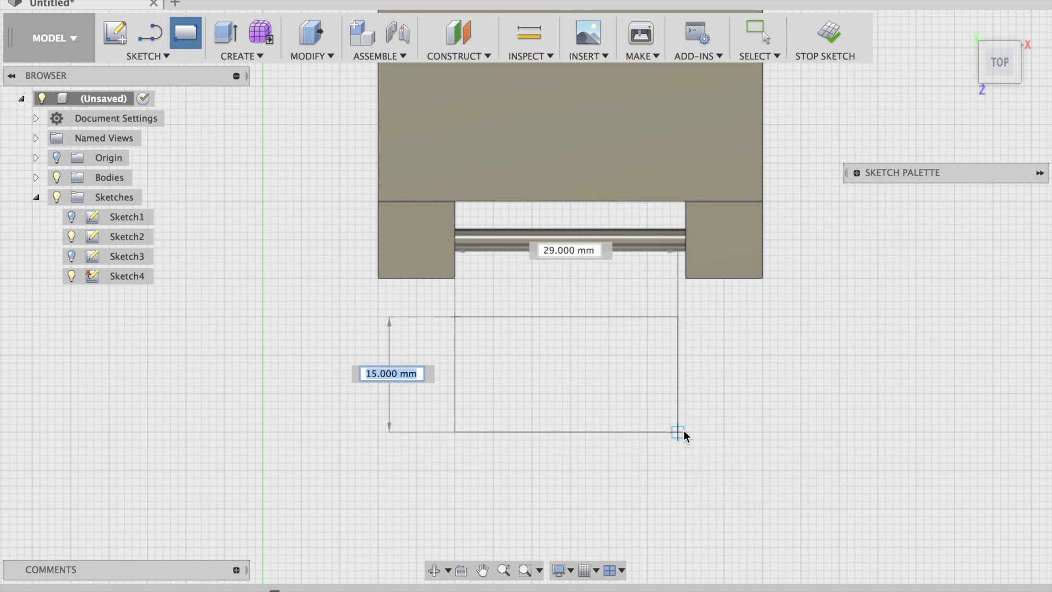
pyautogui.click(688, 431)
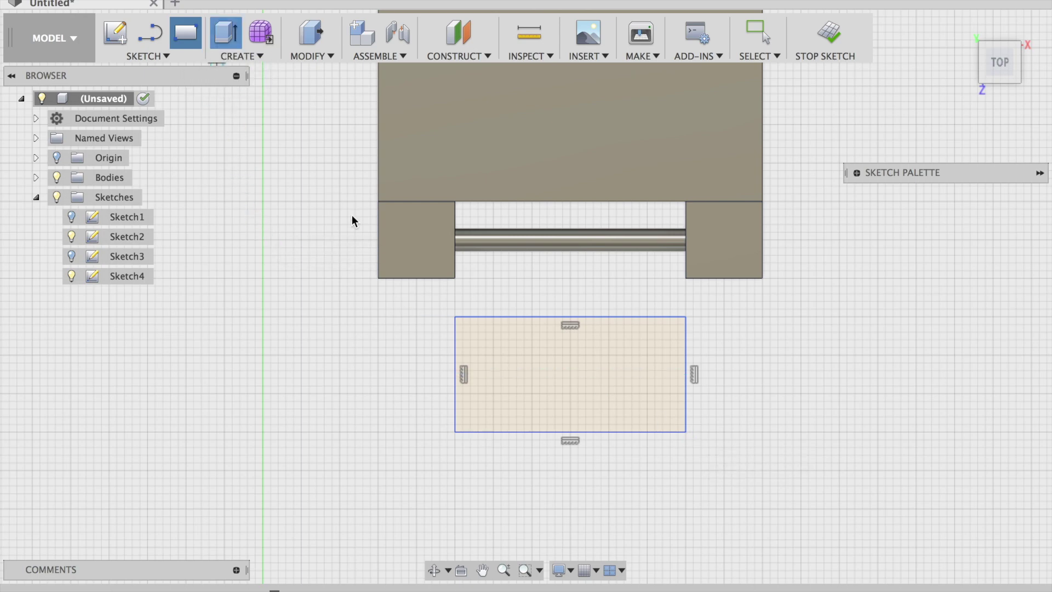
# - Extrude the rectangle 3 mm upward as a new body
pyautogui.press('e')
pyautogui.click(549, 429)
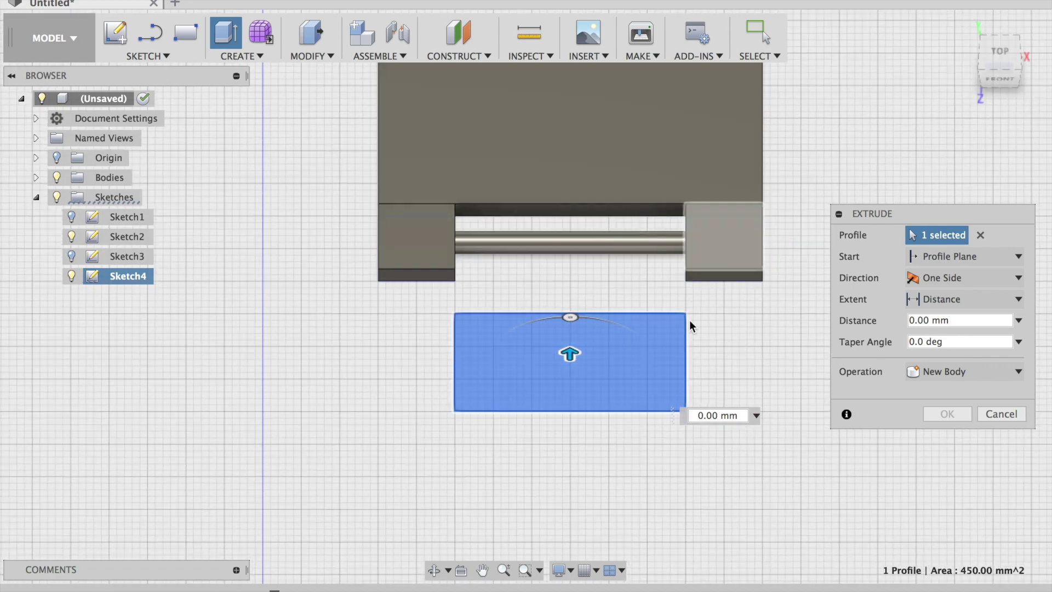
pyautogui.moveTo(570, 351); pyautogui.dragTo(571, 351)
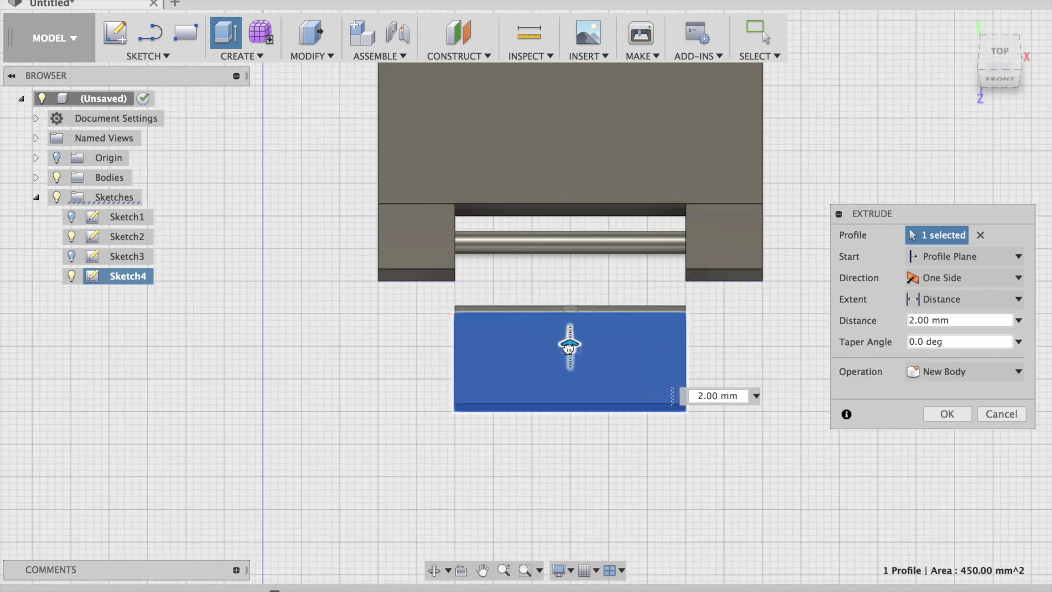
pyautogui.moveTo(574, 348); pyautogui.dragTo(570, 346)
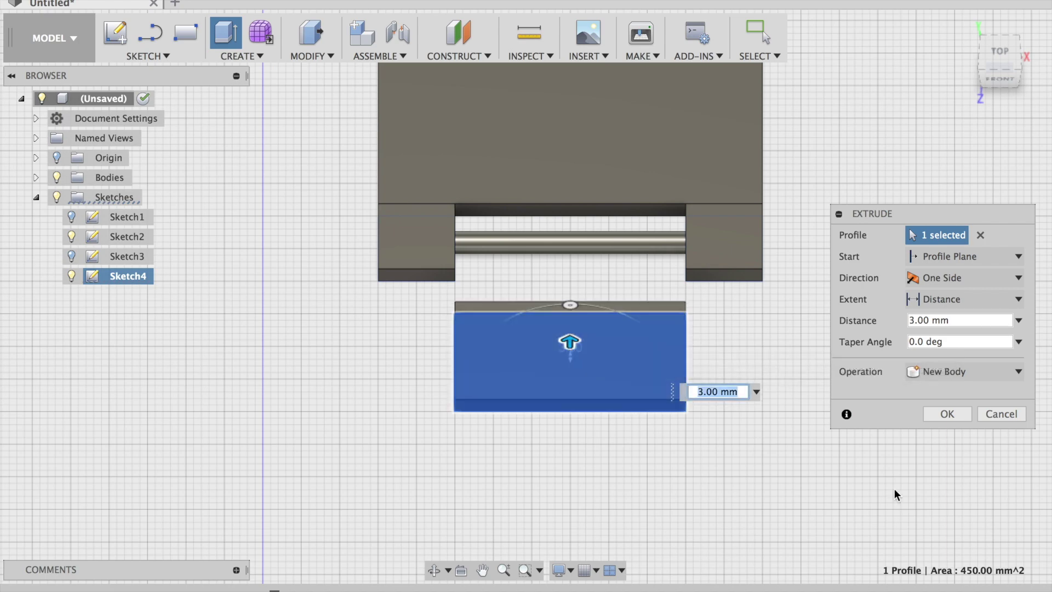
pyautogui.click(949, 414)
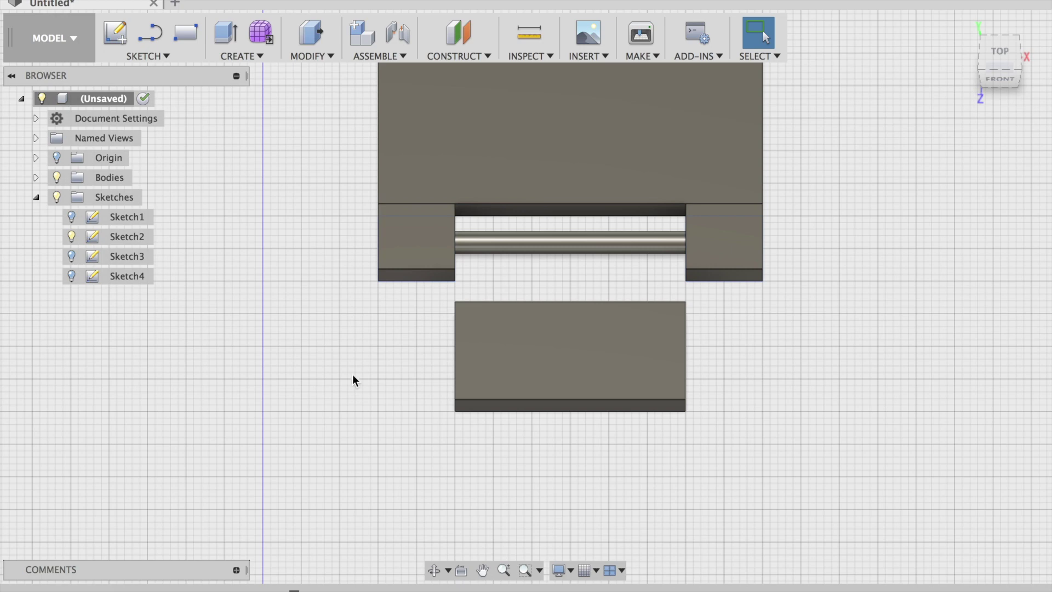
# - Sketch a 3 mm two-point circle on the side origin plane, in the gap between the tabs and the small plate, spanning their thickness
pyautogui.click(191, 53)
pyautogui.moveTo(188, 126)
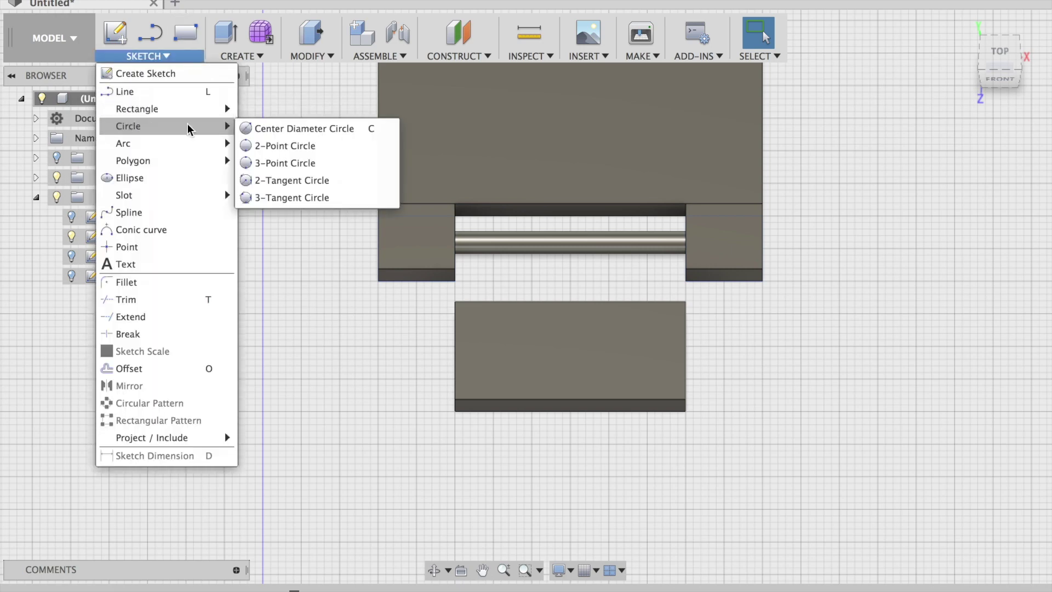
pyautogui.click(274, 145)
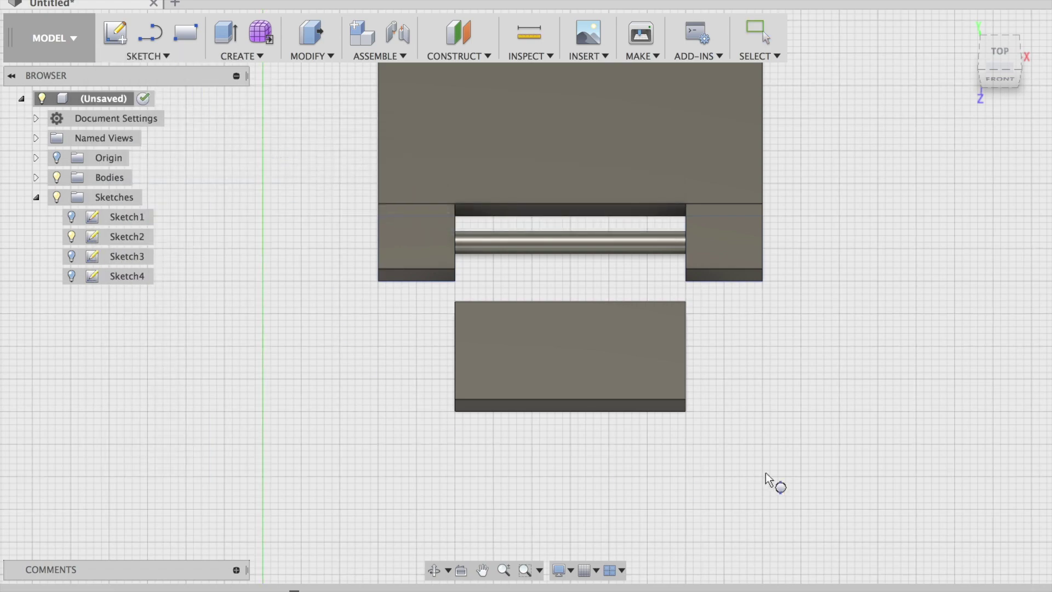
pyautogui.moveTo(1008, 57)
pyautogui.mouseDown()
pyautogui.moveTo(1034, 57)
pyautogui.moveTo(1048, 41)
pyautogui.moveTo(1050, 25)
pyautogui.moveTo(1034, 24)
pyautogui.mouseUp()
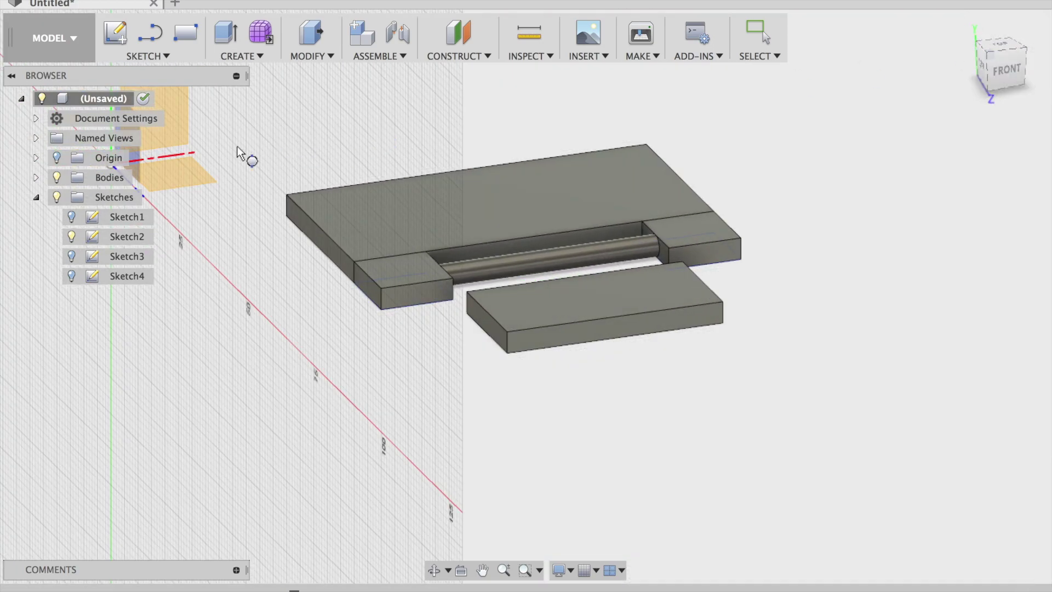
pyautogui.click(138, 159)
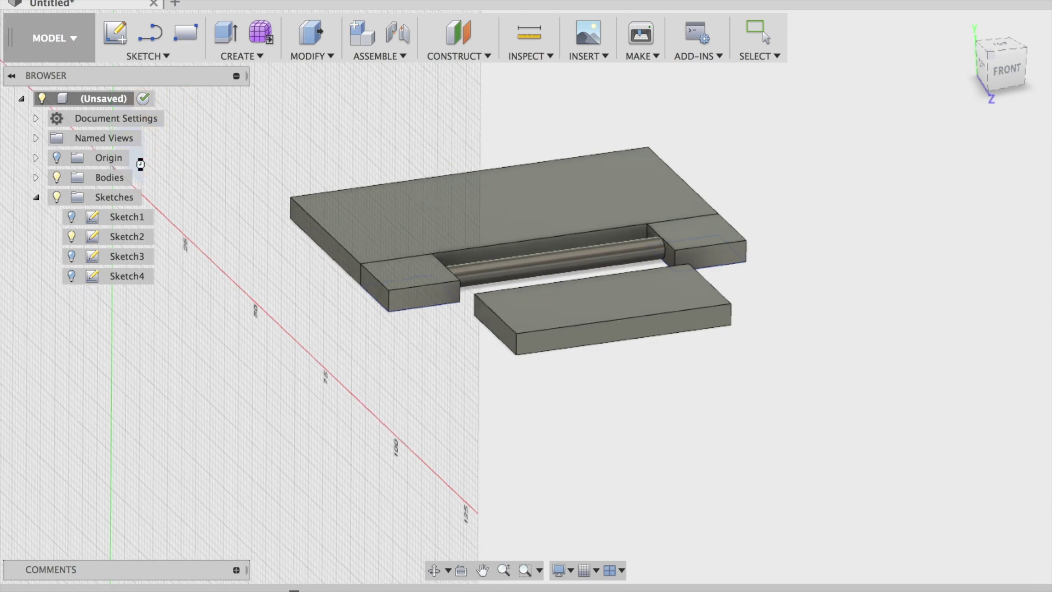
pyautogui.click(570, 269)
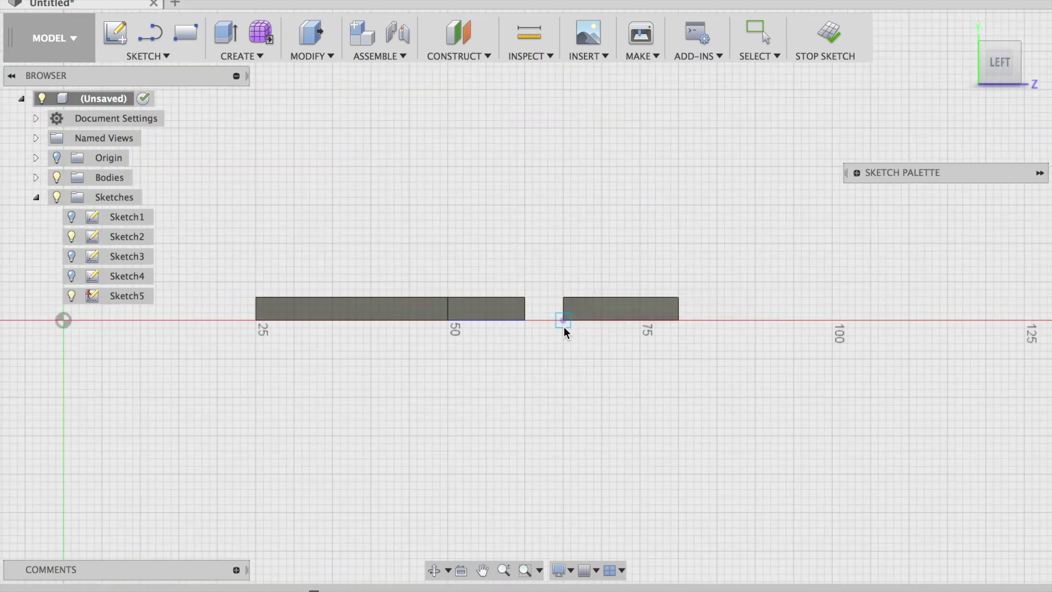
pyautogui.scroll(3, 566, 332)
pyautogui.scroll(4, 566, 331)
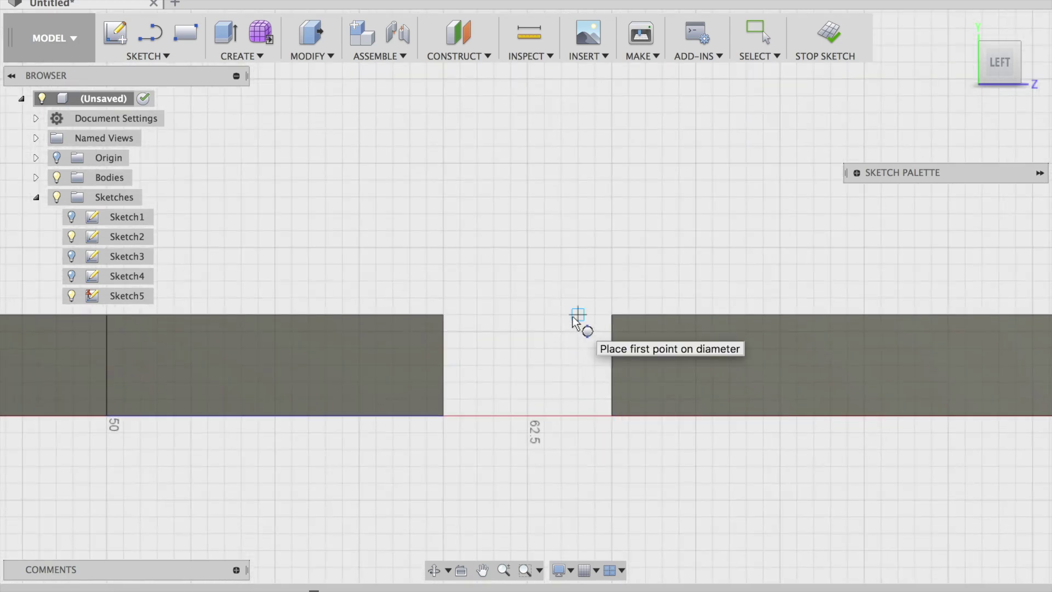
pyautogui.click(560, 313)
pyautogui.click(544, 314)
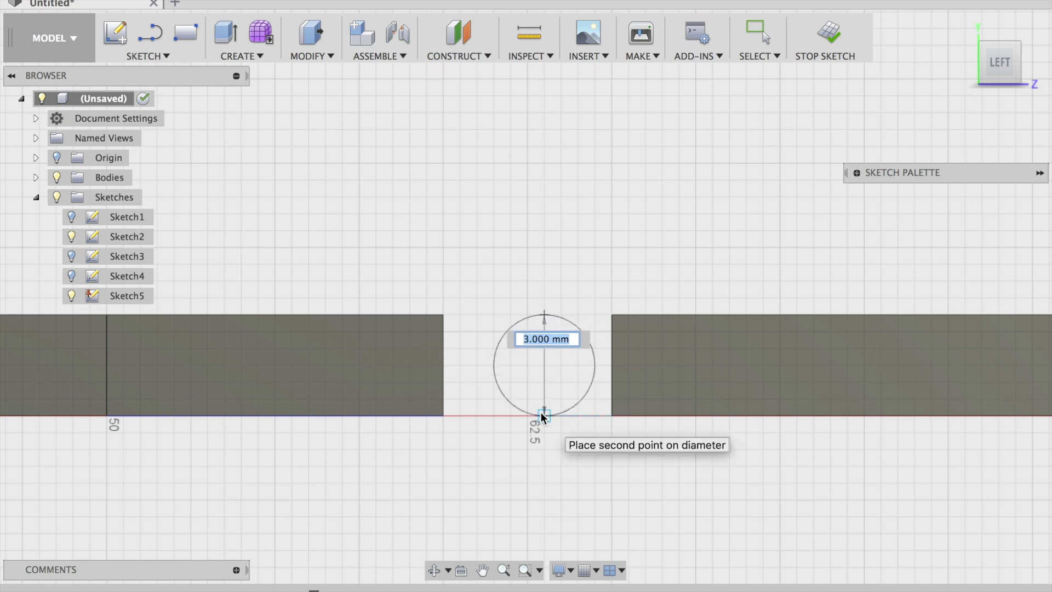
pyautogui.click(543, 412)
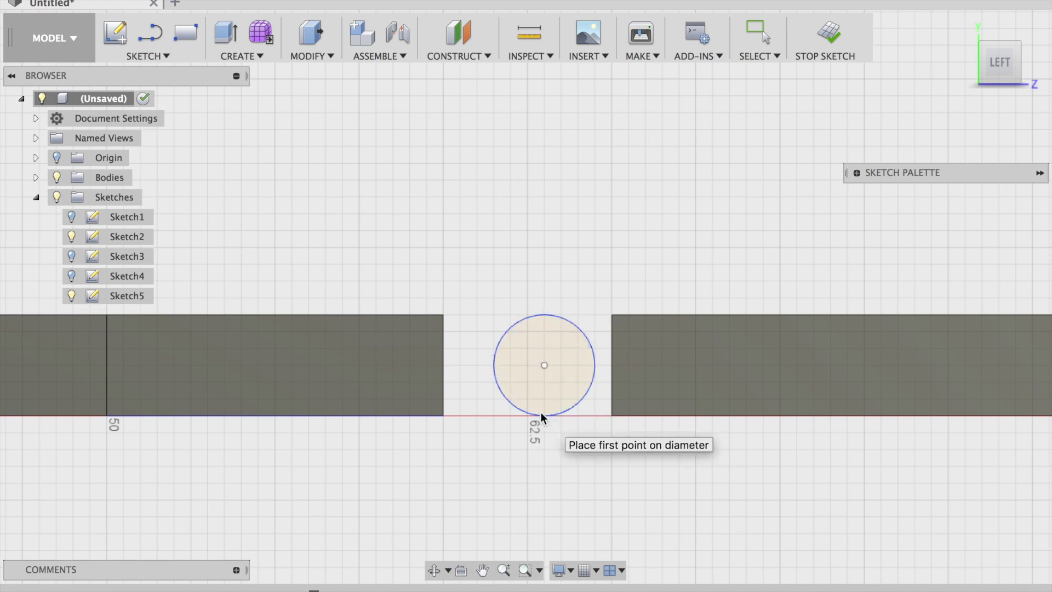
# - Add a concentric two-point circle of about 2 mm inside the 3 mm circle and finish the sketch
pyautogui.scroll(2, 541, 412)
pyautogui.moveTo(565, 465); pyautogui.dragTo(557, 406, button='middle')
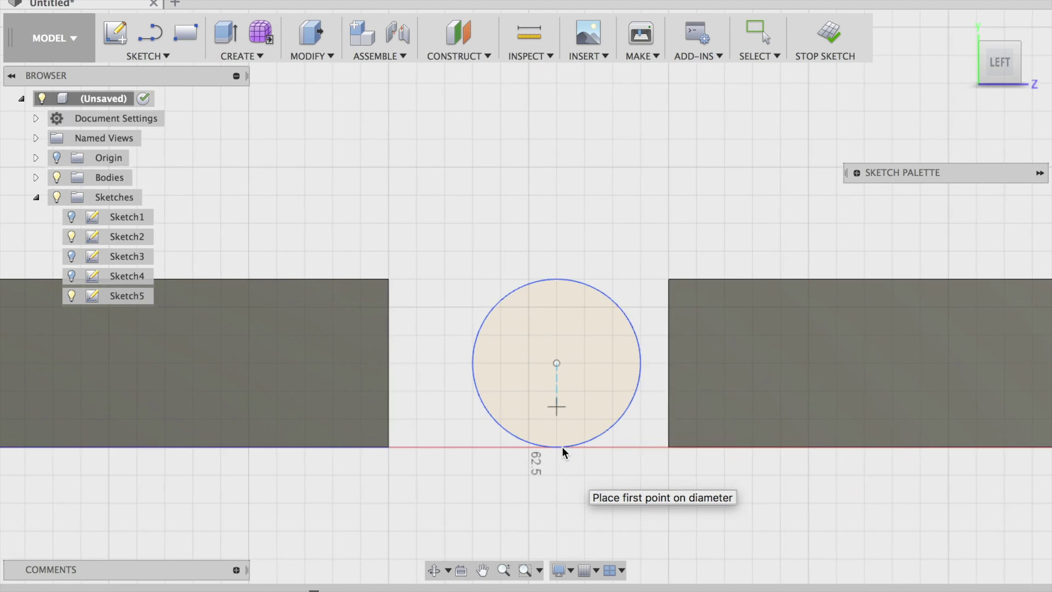
pyautogui.click(557, 307)
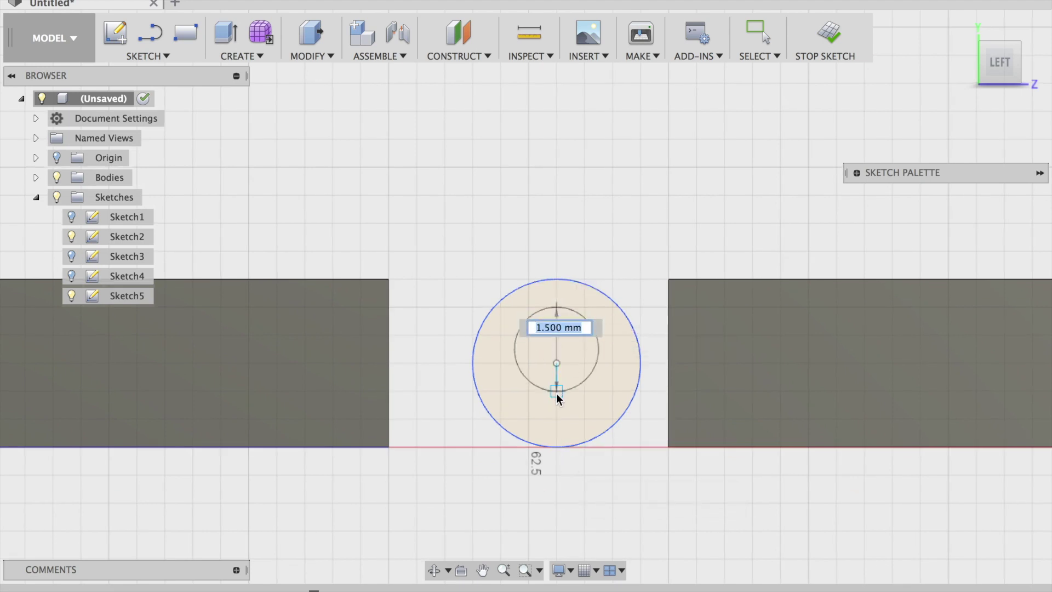
pyautogui.click(556, 419)
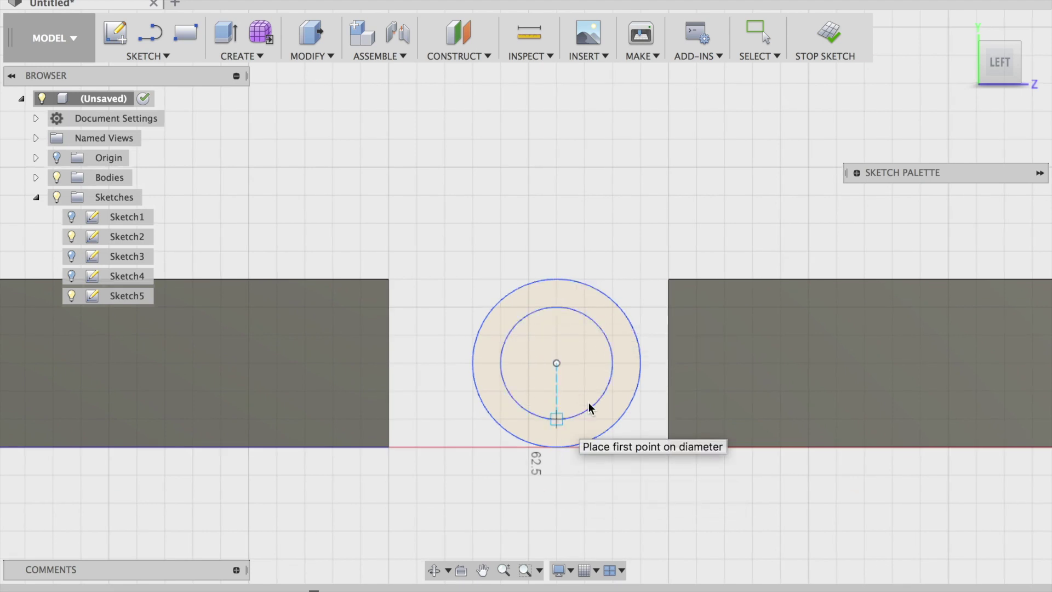
pyautogui.click(844, 36)
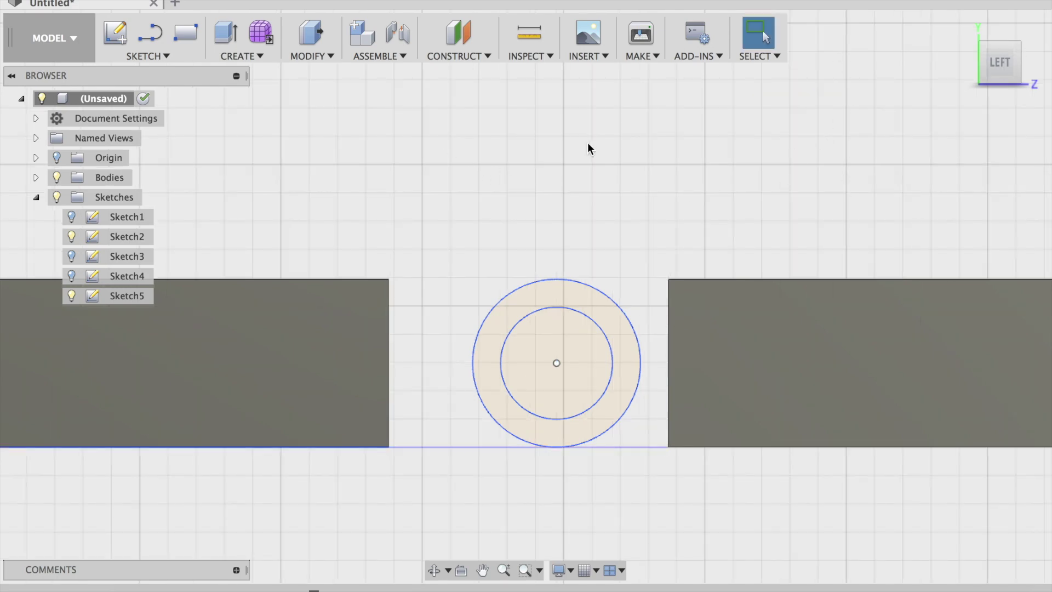
# - Start a Move/Copy for the two concentric circles between the plates, with Sketch Objects as the move object
pyautogui.moveTo(993, 79); pyautogui.dragTo(991, 71)
pyautogui.scroll(-3, 754, 359)
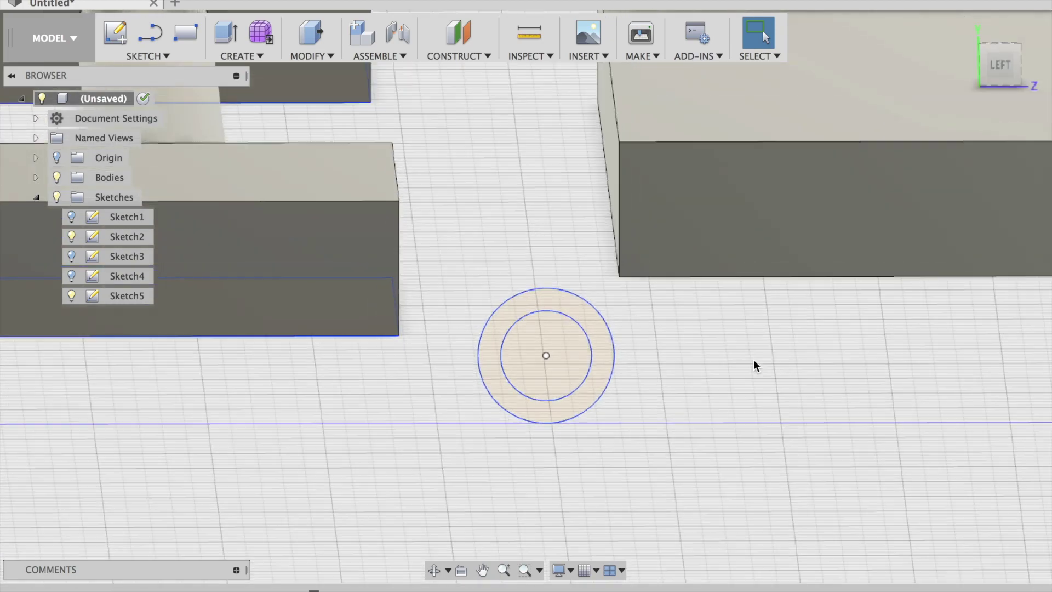
pyautogui.scroll(-2, 733, 361)
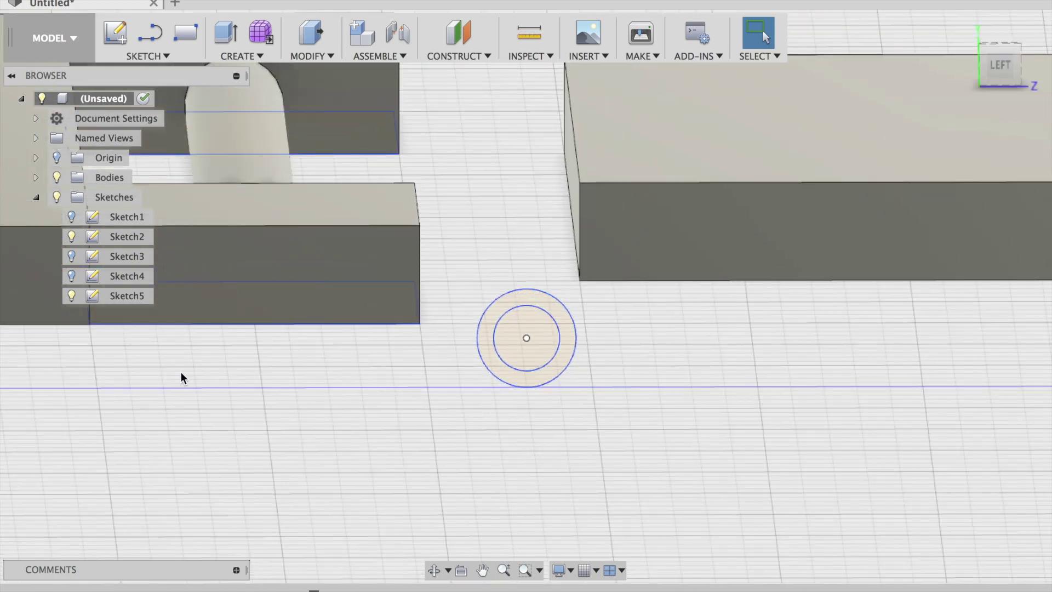
pyautogui.click(124, 294)
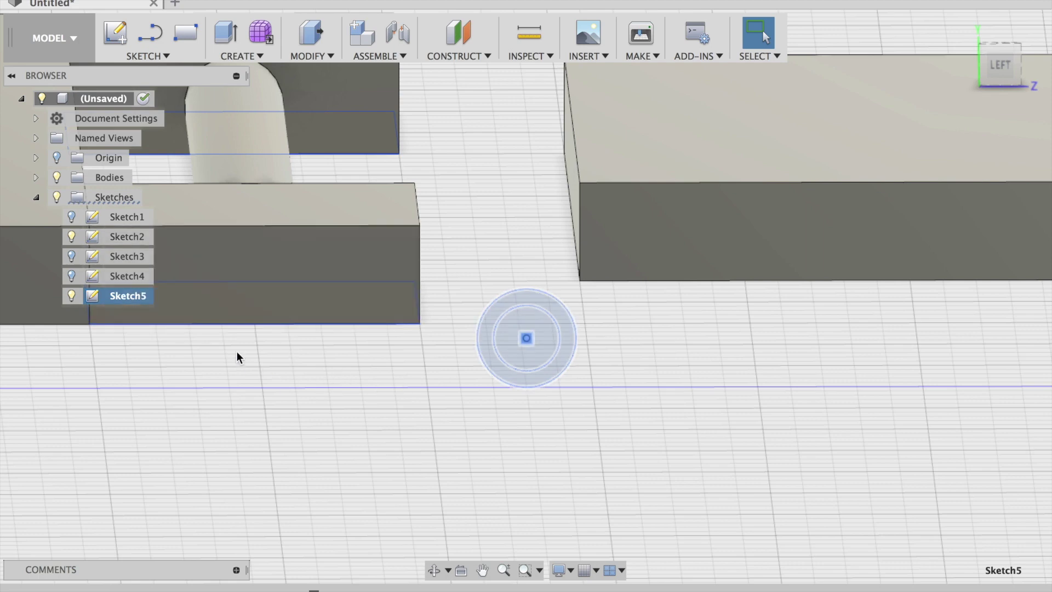
pyautogui.rightClick(116, 298)
pyautogui.click(418, 422)
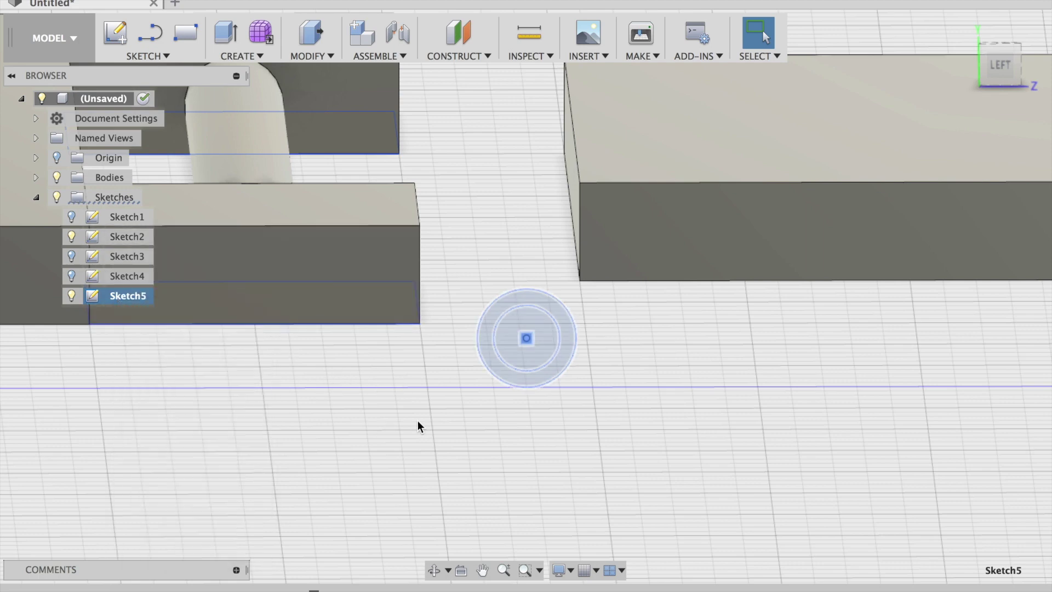
pyautogui.rightClick(531, 338)
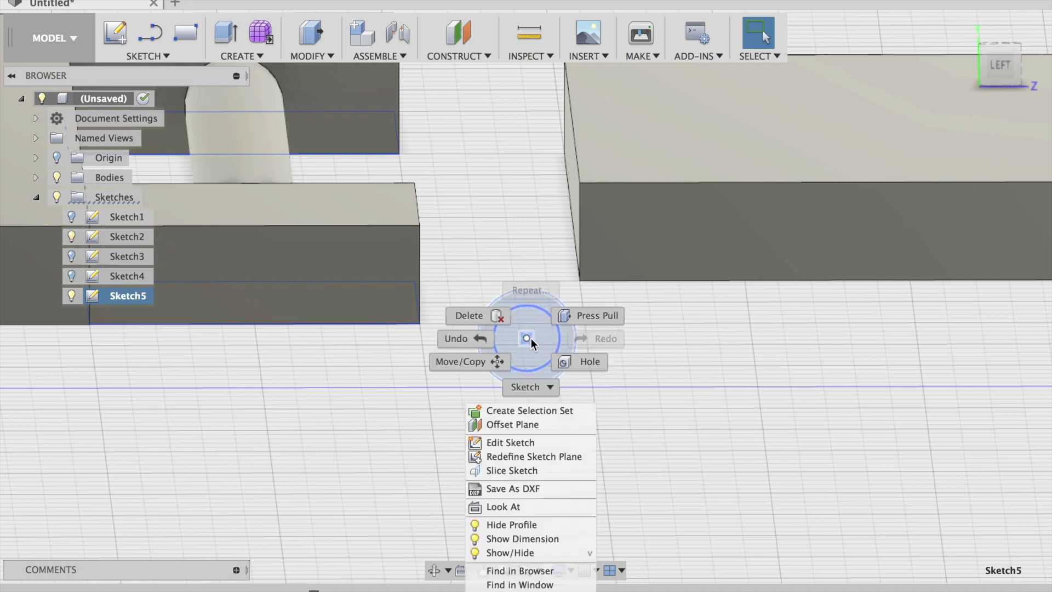
pyautogui.click(487, 364)
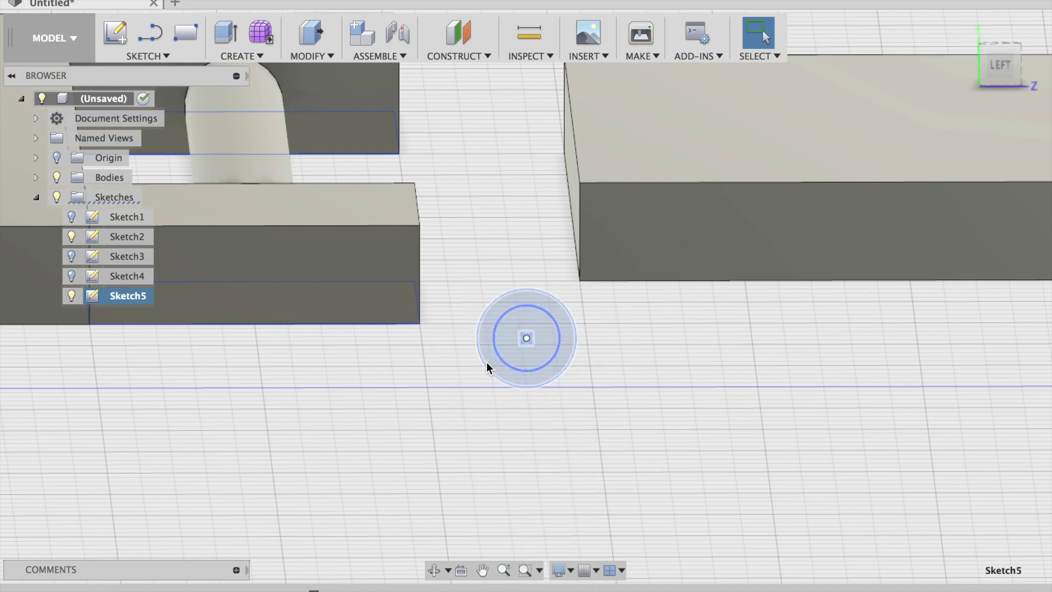
pyautogui.click(978, 237)
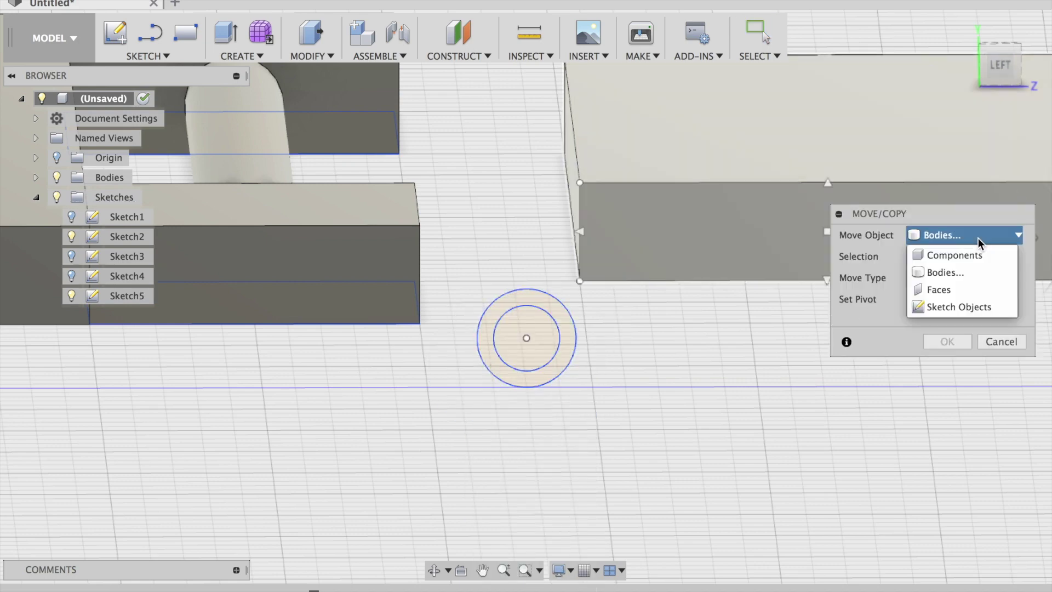
pyautogui.click(952, 290)
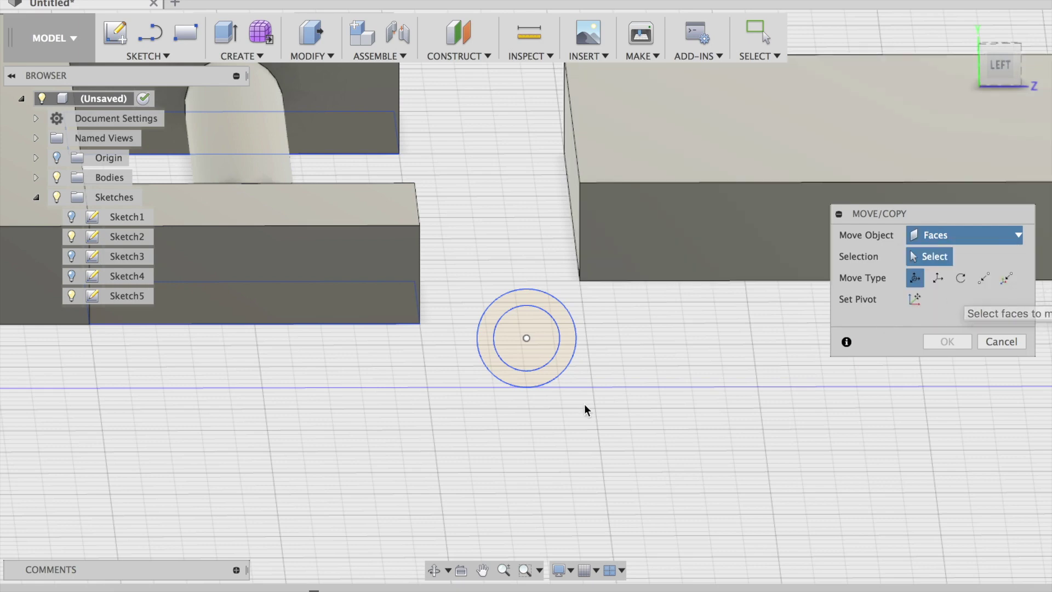
pyautogui.click(966, 237)
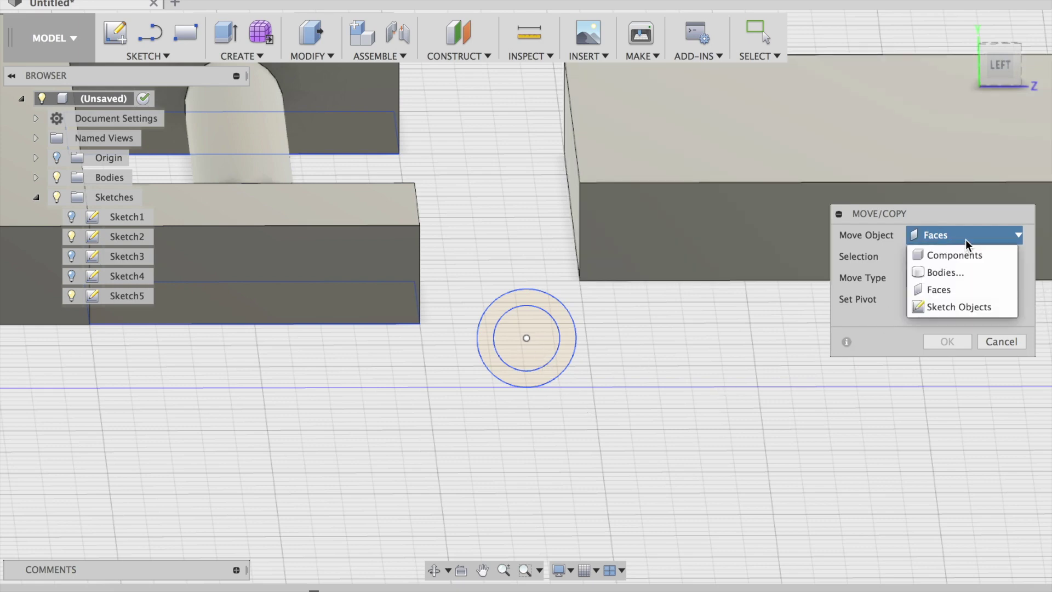
pyautogui.click(967, 299)
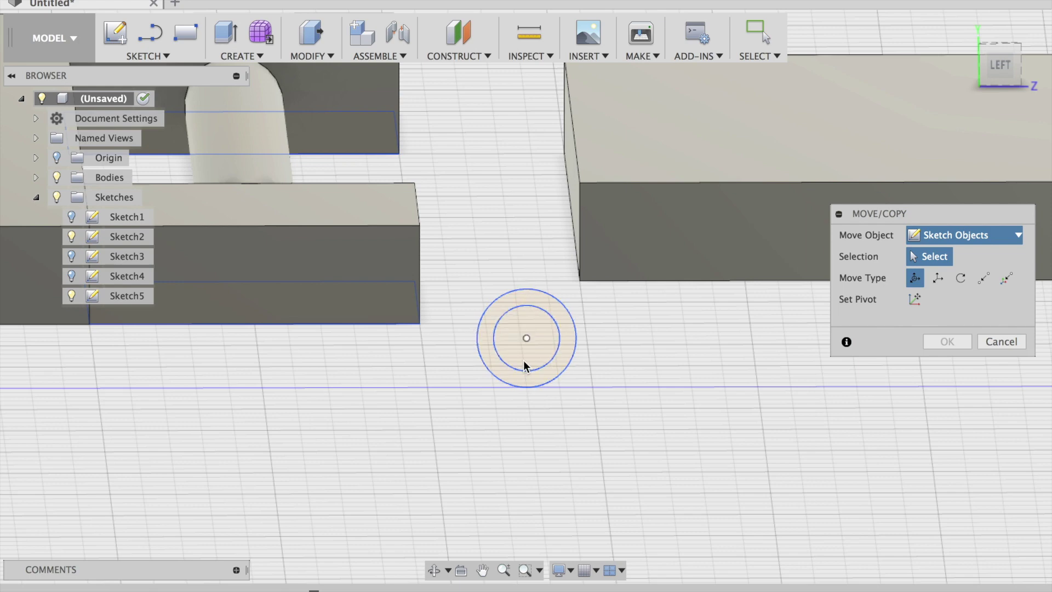
# - Select both concentric circles together with their centre as the sketch geometry to move
pyautogui.click(546, 361)
pyautogui.click(554, 366)
pyautogui.click(554, 366)
pyautogui.click(545, 368)
pyautogui.moveTo(467, 240)
pyautogui.mouseDown()
pyautogui.moveTo(583, 408)
pyautogui.moveTo(559, 442)
pyautogui.moveTo(456, 445)
pyautogui.mouseUp()
pyautogui.moveTo(476, 424)
pyautogui.mouseDown()
pyautogui.moveTo(571, 348)
pyautogui.moveTo(563, 308)
pyautogui.moveTo(568, 286)
pyautogui.moveTo(580, 288)
pyautogui.mouseUp()
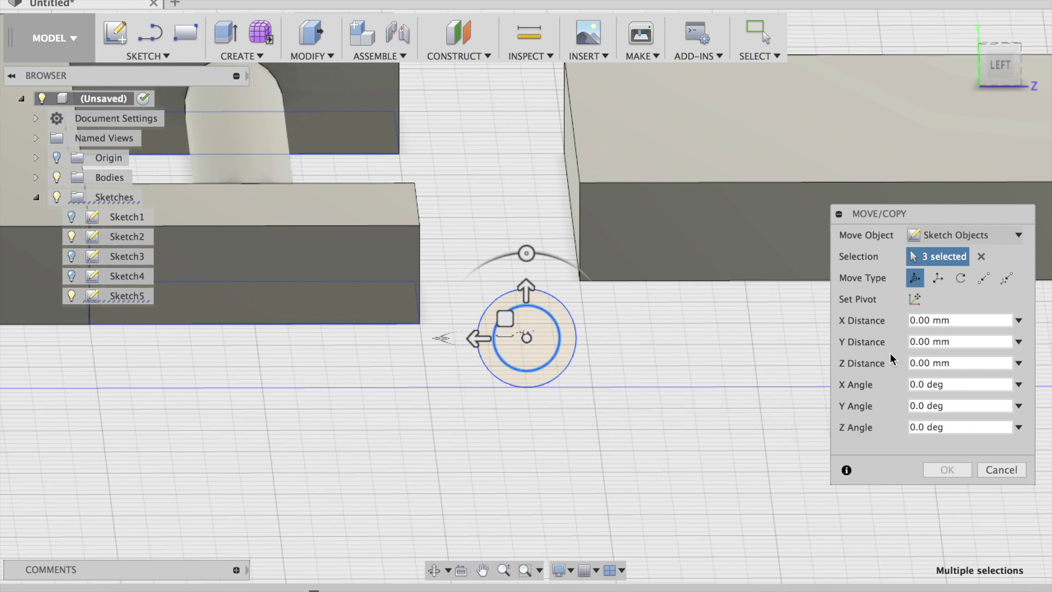
pyautogui.click(981, 256)
pyautogui.moveTo(478, 256); pyautogui.dragTo(578, 443)
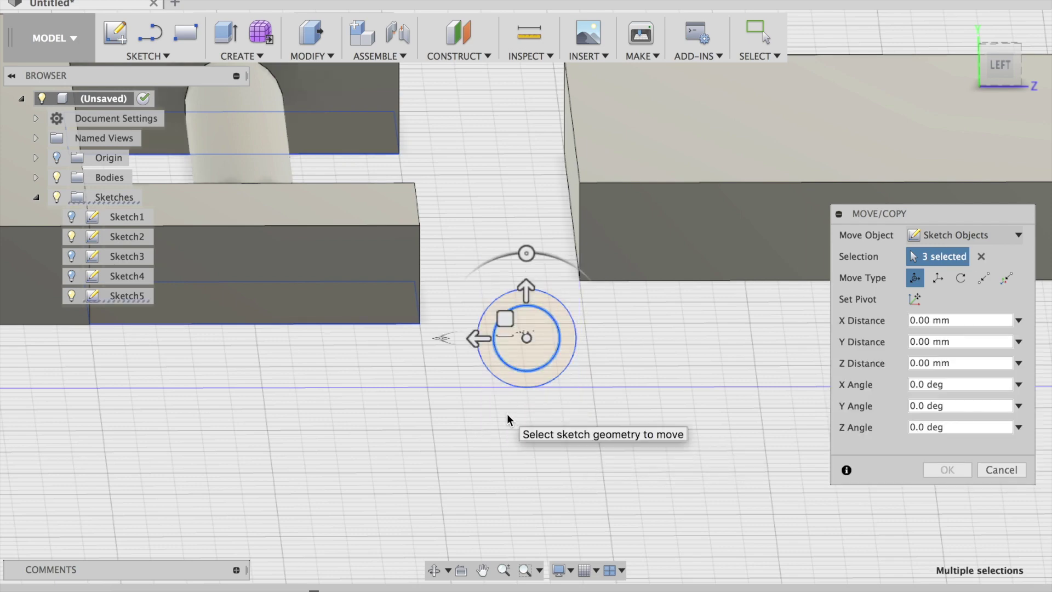
pyautogui.click(1005, 83)
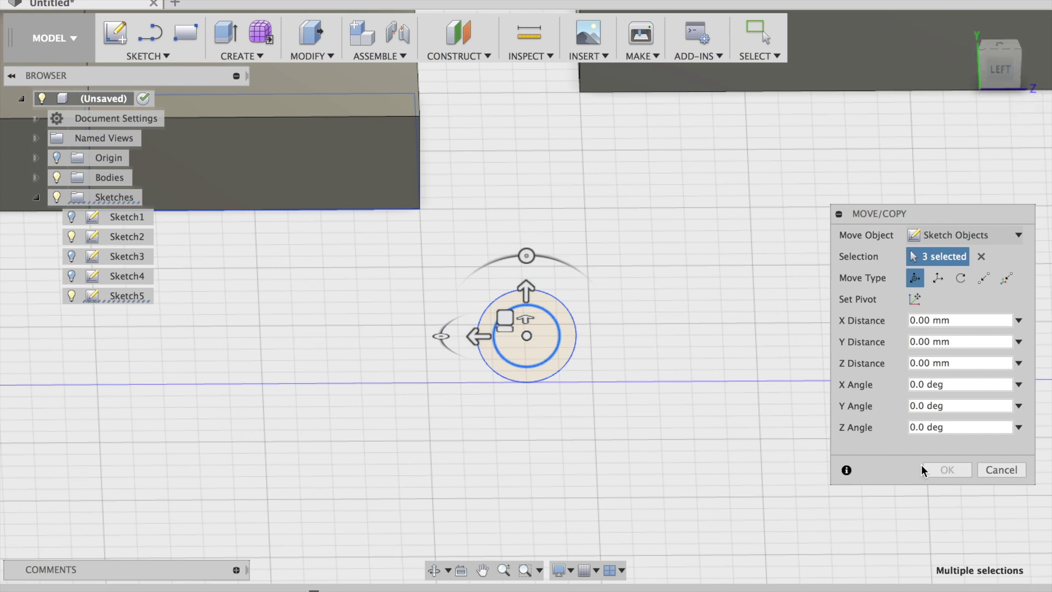
pyautogui.click(980, 257)
pyautogui.moveTo(445, 280); pyautogui.dragTo(598, 409)
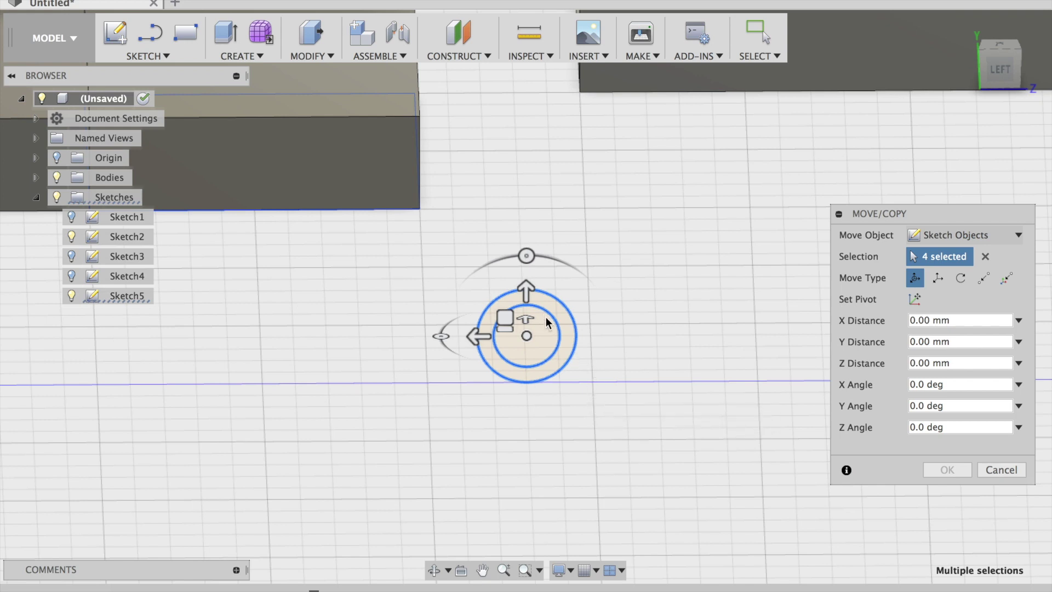
# - Move the selected circles 25 mm in the Z distance so they line up with the end of the small plate
pyautogui.moveTo(527, 319); pyautogui.dragTo(538, 59)
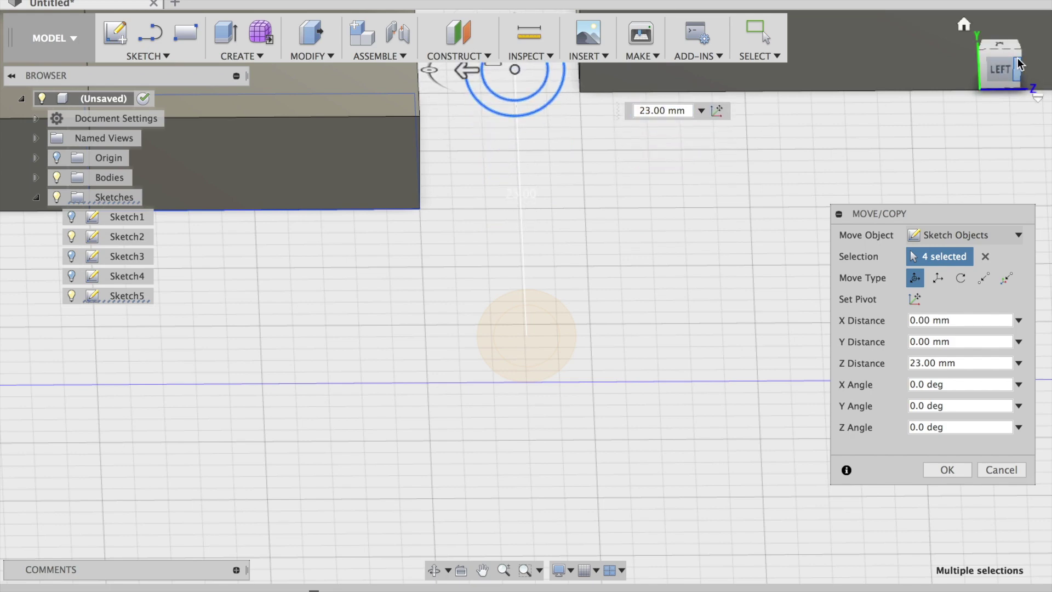
pyautogui.moveTo(1039, 59); pyautogui.dragTo(1021, 46)
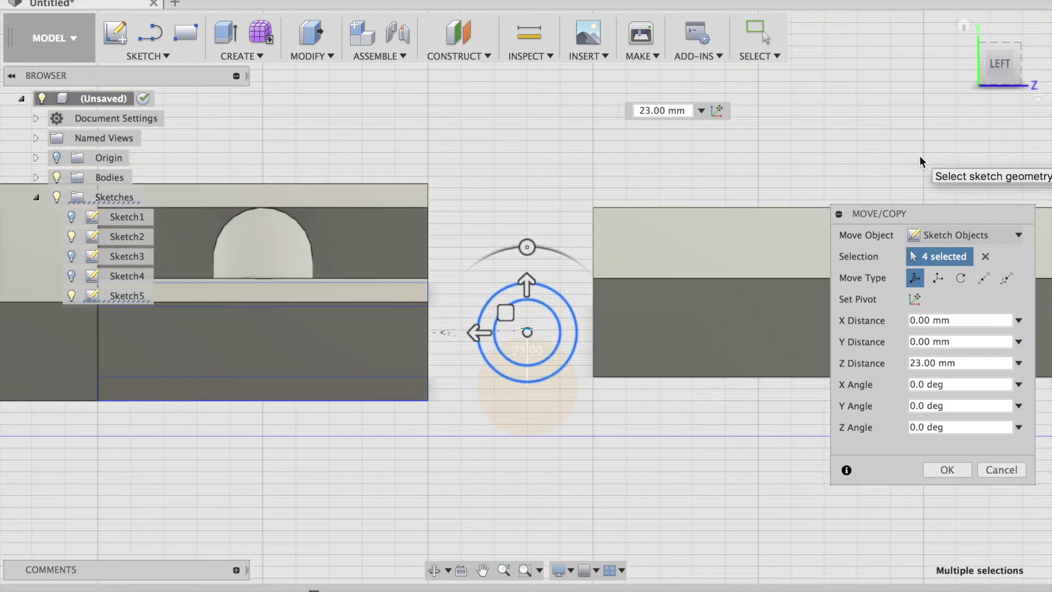
pyautogui.click(997, 72)
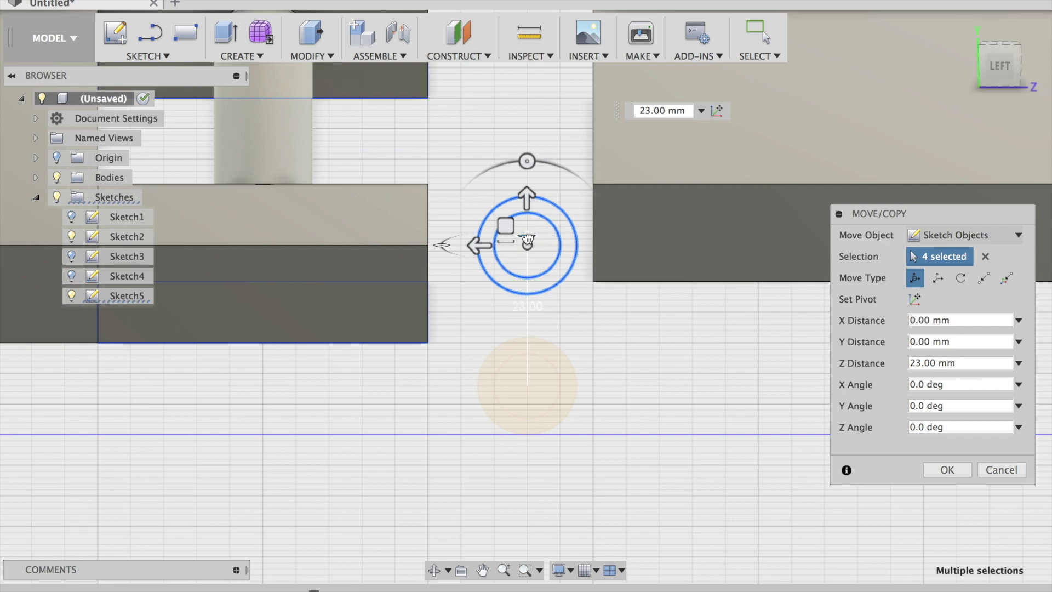
pyautogui.moveTo(527, 240); pyautogui.dragTo(527, 234)
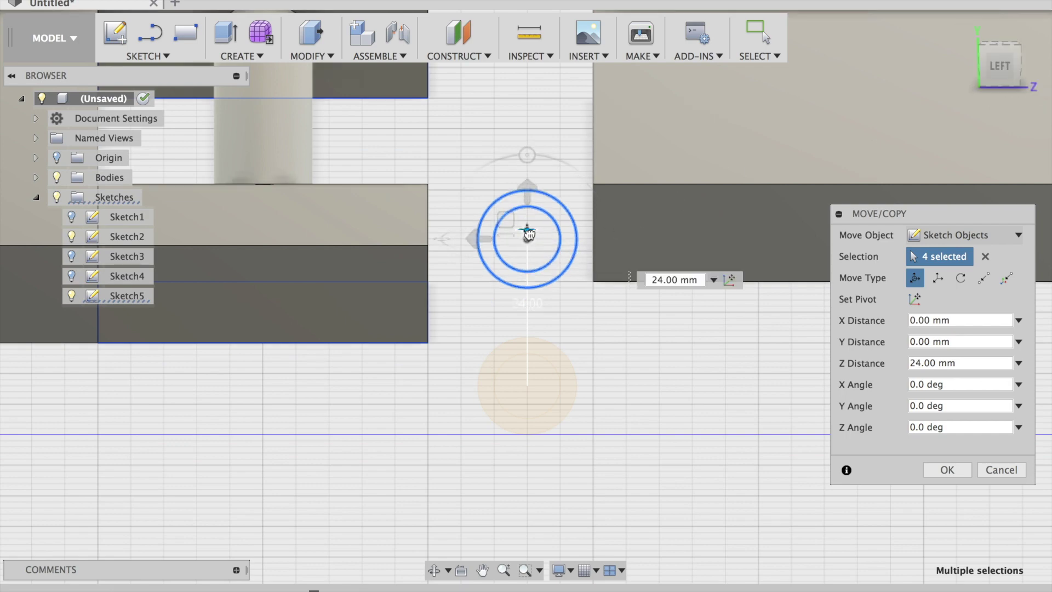
pyautogui.click(988, 46)
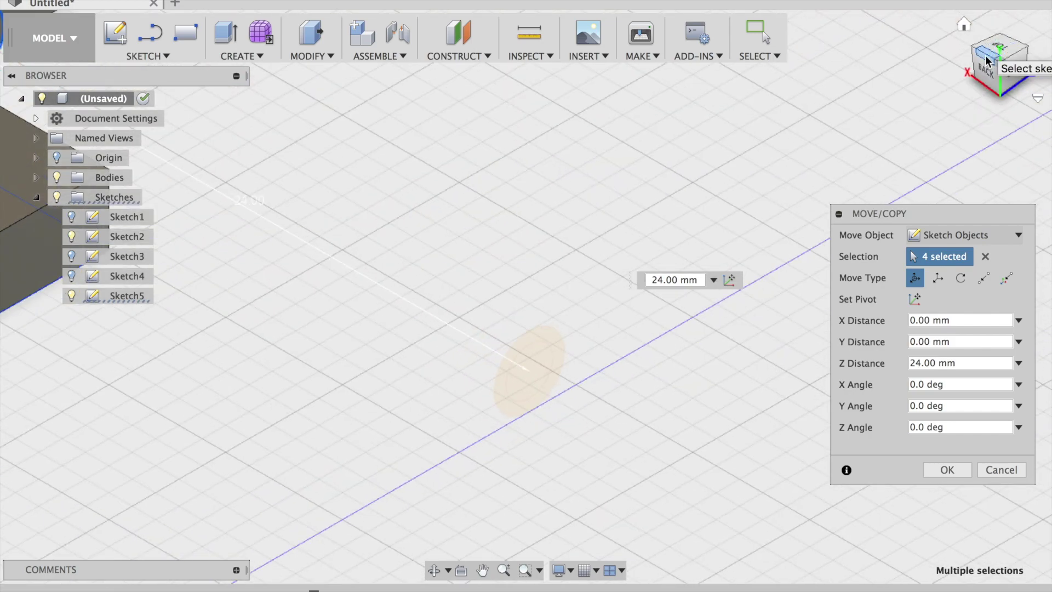
pyautogui.click(984, 62)
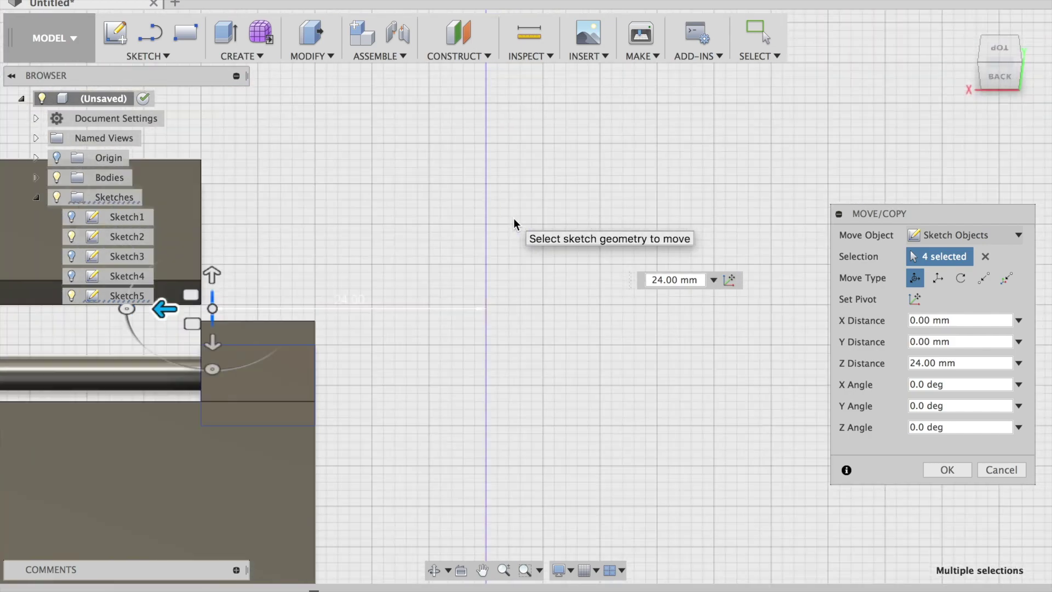
pyautogui.hscroll(-5, 514, 218)
pyautogui.scroll(8, 514, 218)
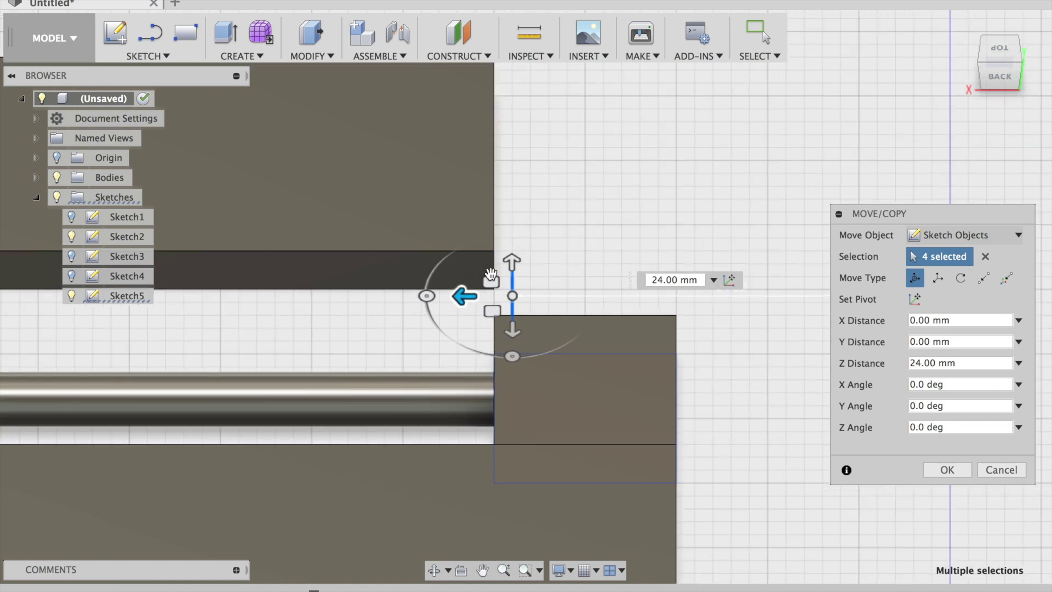
pyautogui.moveTo(470, 301); pyautogui.dragTo(462, 300)
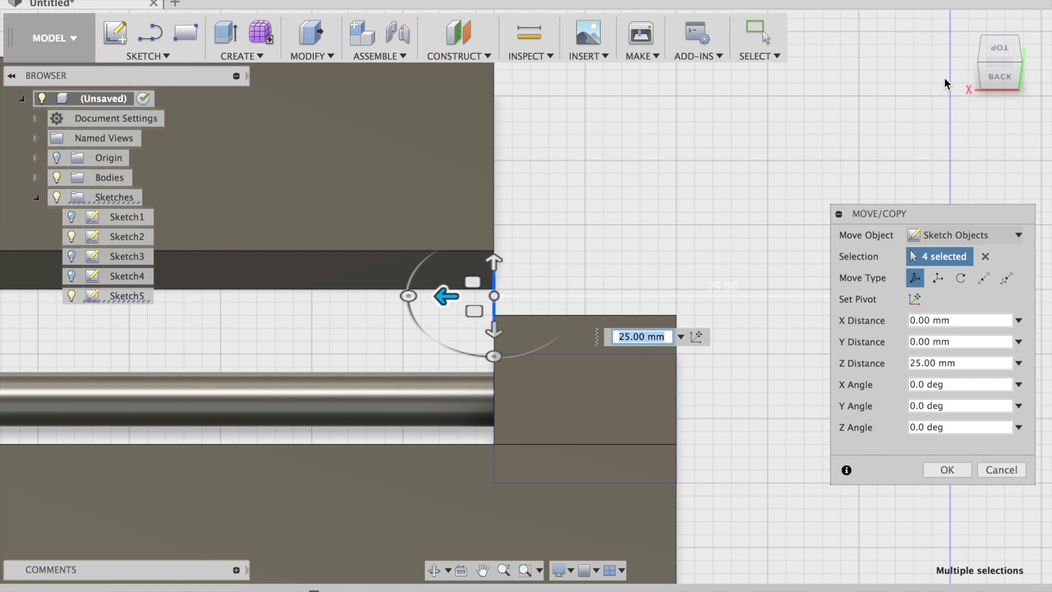
pyautogui.click(998, 49)
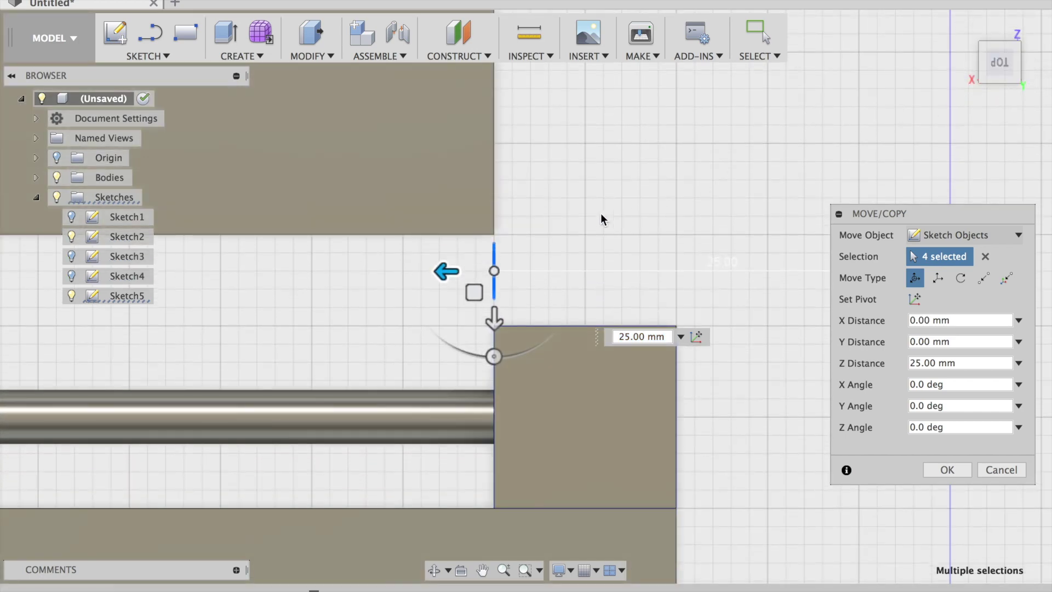
# - Shift the circles by an X distance of -0.50 mm towards the small plate and finish the move
pyautogui.moveTo(494, 320)
pyautogui.mouseDown()
pyautogui.moveTo(492, 309)
pyautogui.moveTo(492, 328)
pyautogui.mouseUp()
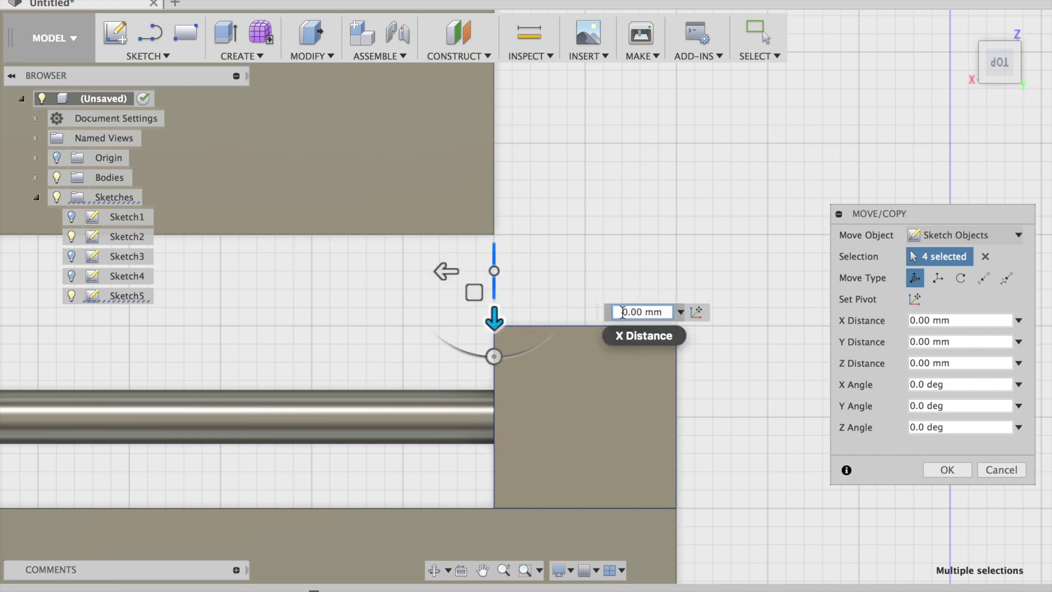
pyautogui.write('-')
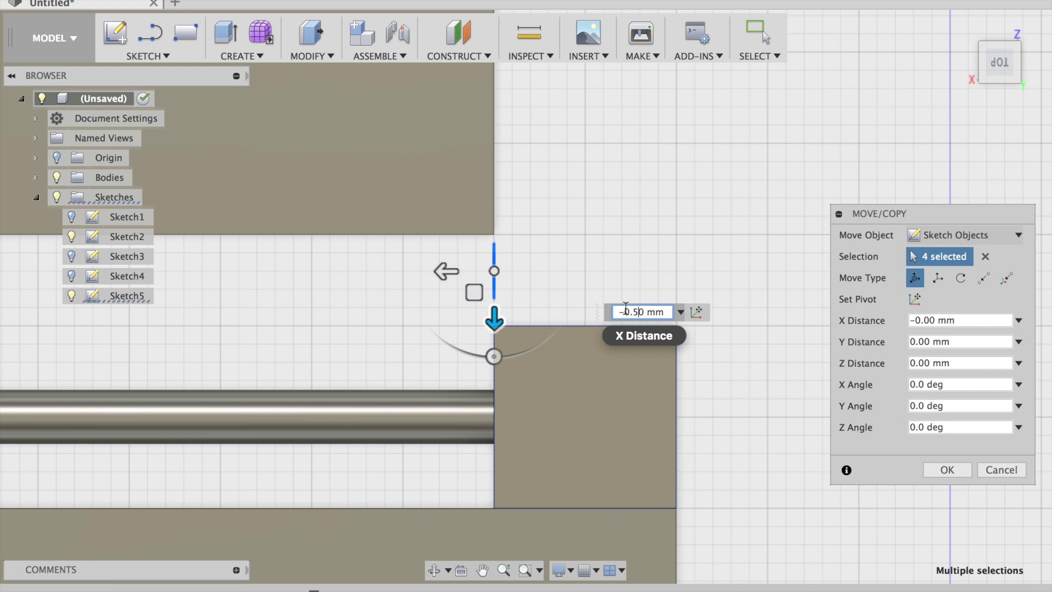
pyautogui.click(948, 470)
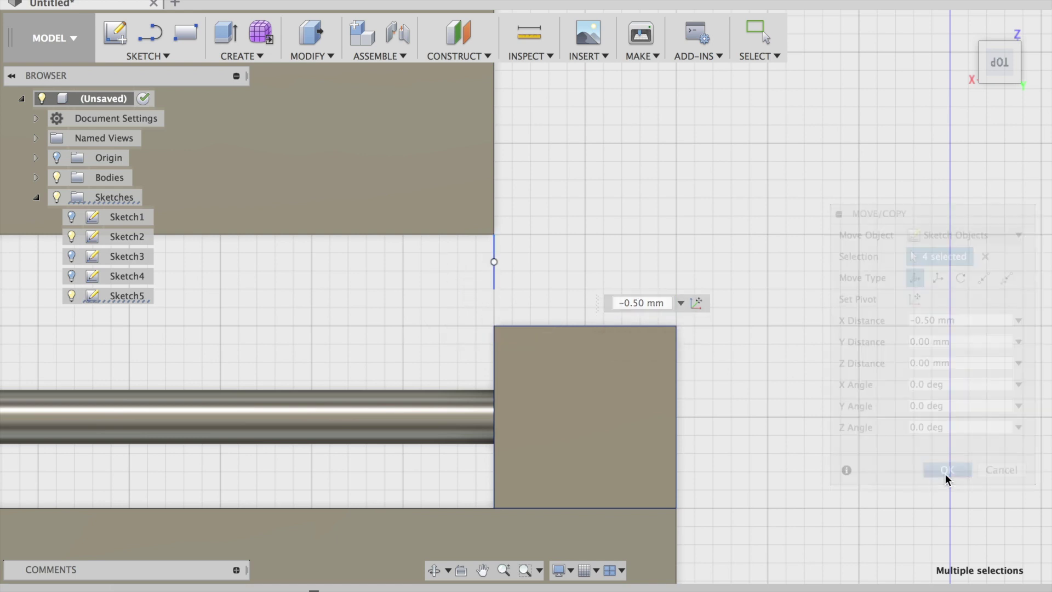
# - Extrude the ring between the two circles 8 mm along the small plate's long edge as a new body
pyautogui.click(226, 34)
pyautogui.moveTo(1002, 68); pyautogui.dragTo(86, 19)
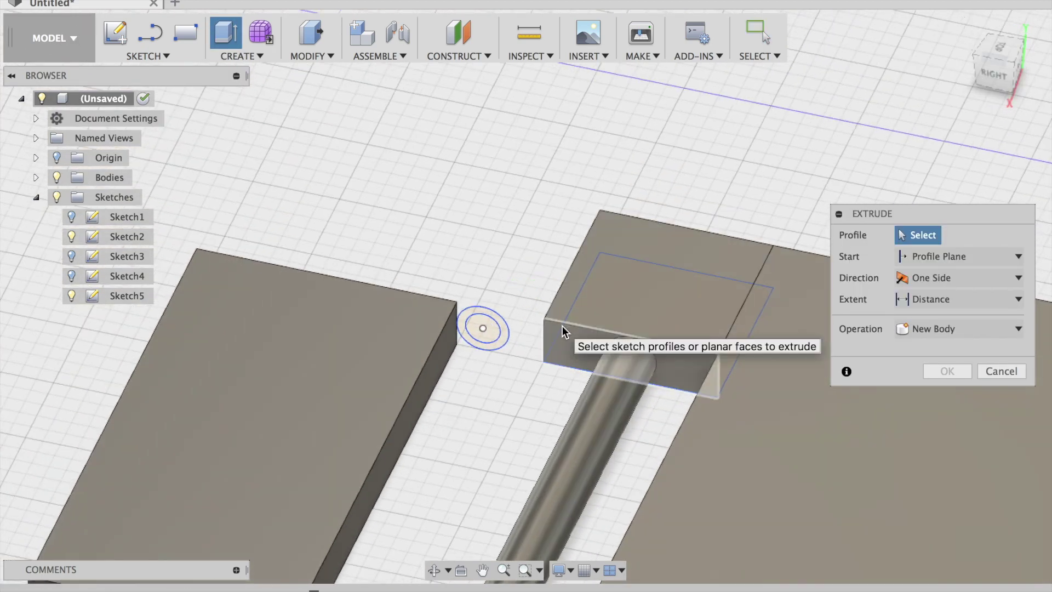
pyautogui.scroll(5, 563, 325)
pyautogui.click(528, 384)
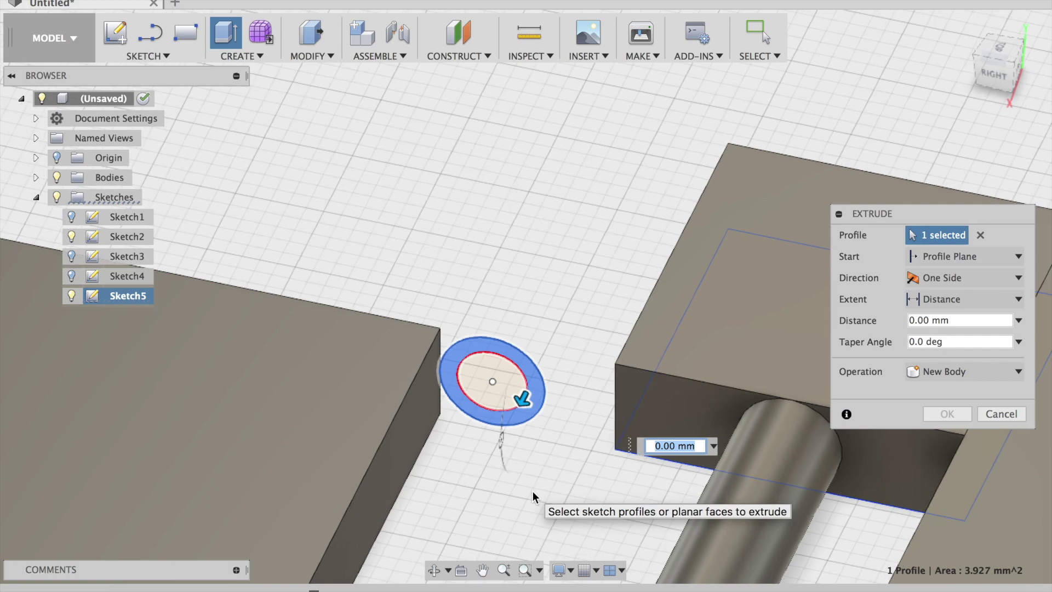
pyautogui.moveTo(1005, 46); pyautogui.dragTo(995, 62)
pyautogui.scroll(-5, 684, 294)
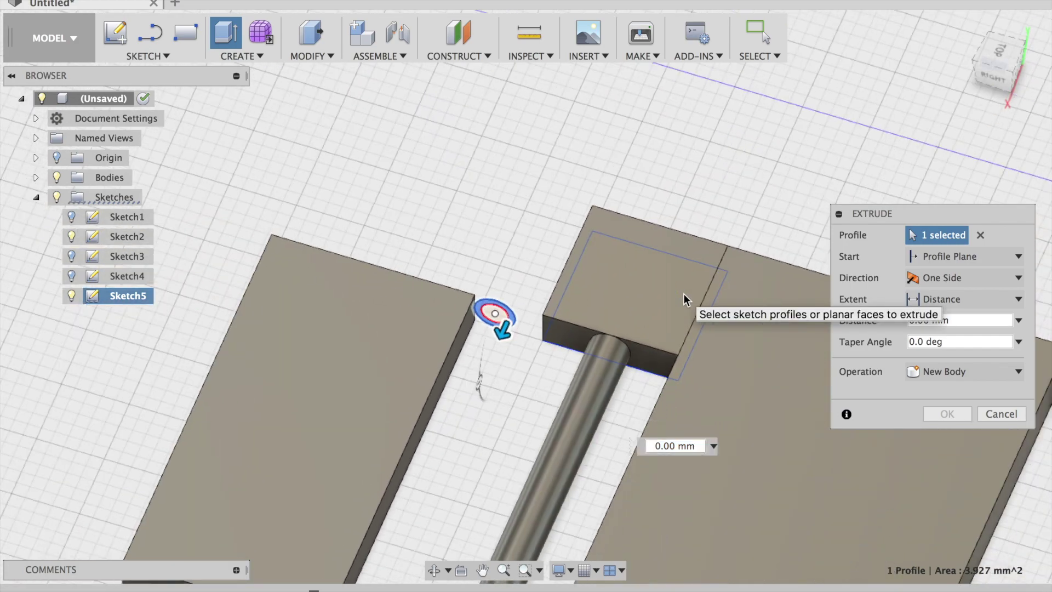
pyautogui.scroll(-1, 557, 368)
pyautogui.scroll(-3, 558, 368)
pyautogui.hscroll(-3, 557, 368)
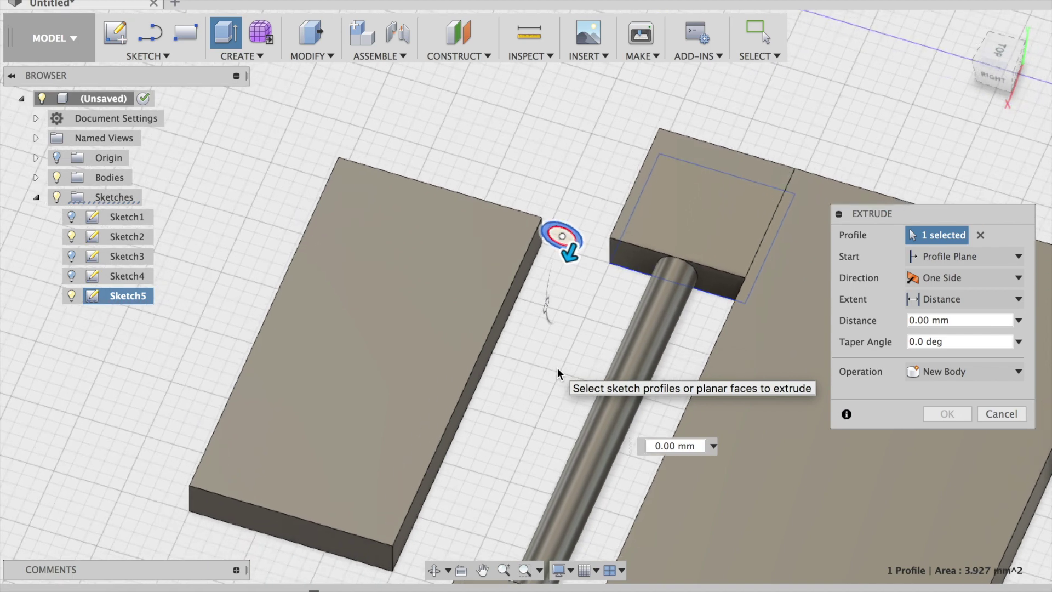
pyautogui.scroll(-2, 558, 368)
pyautogui.hscroll(-1, 557, 368)
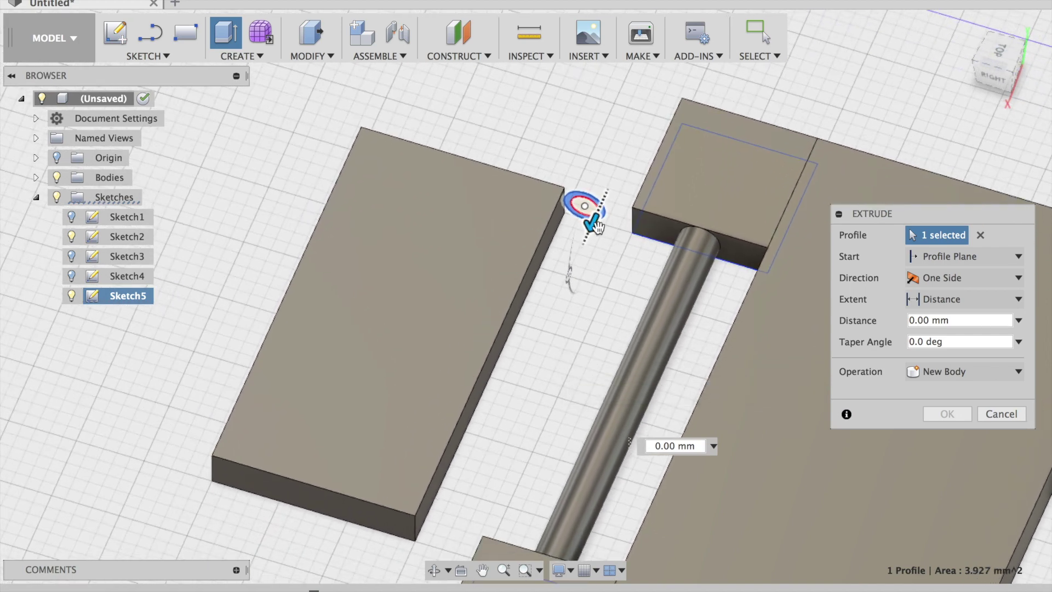
pyautogui.moveTo(598, 226); pyautogui.dragTo(551, 308)
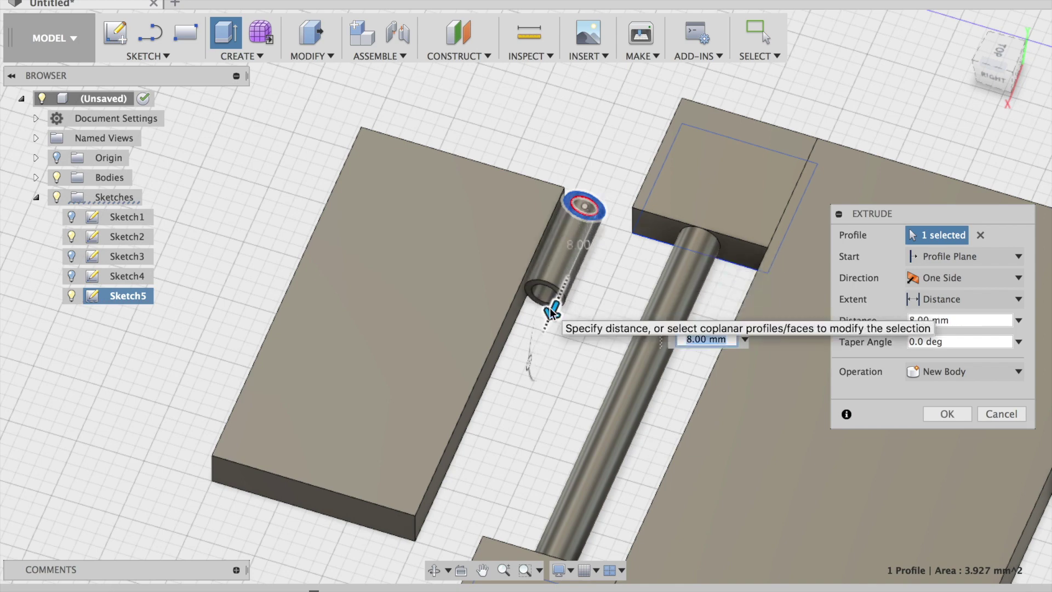
pyautogui.click(956, 414)
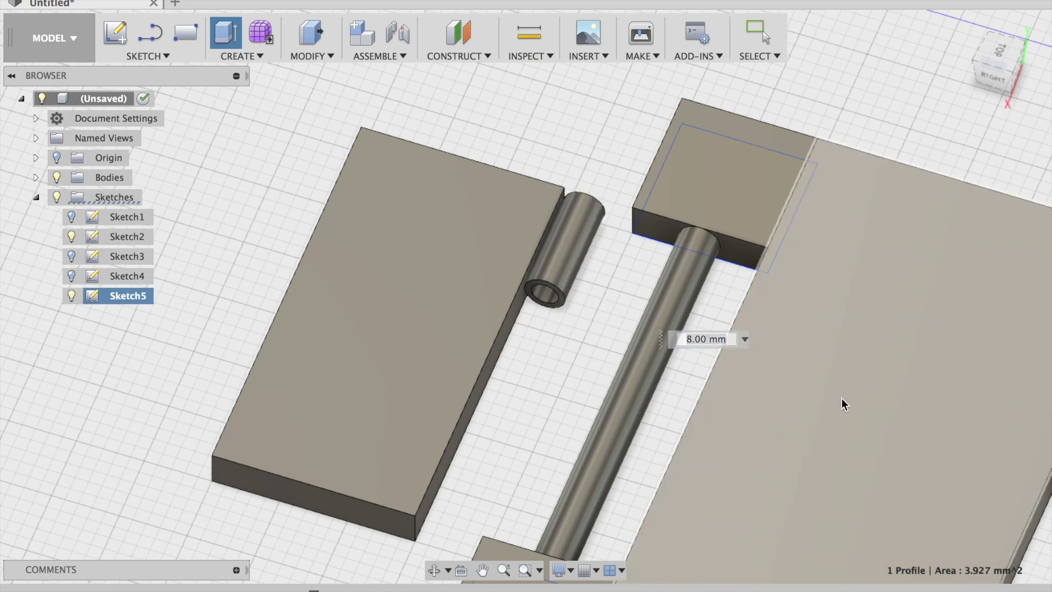
# - Start a Rectangular Pattern with the pattern type Bodies and choose the ring-shaped knuckle as the object
pyautogui.click(262, 58)
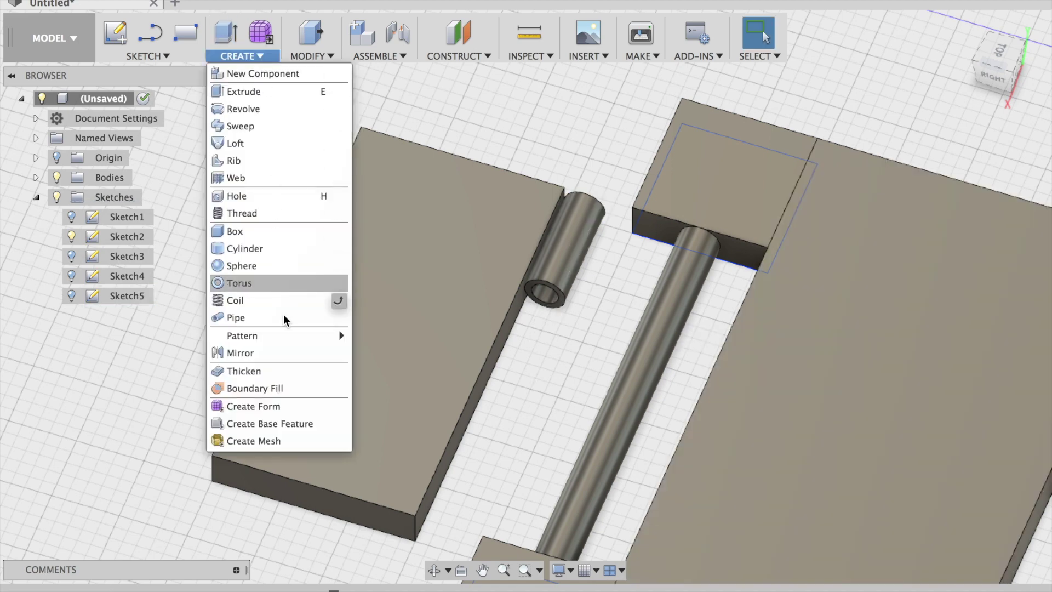
pyautogui.moveTo(291, 336)
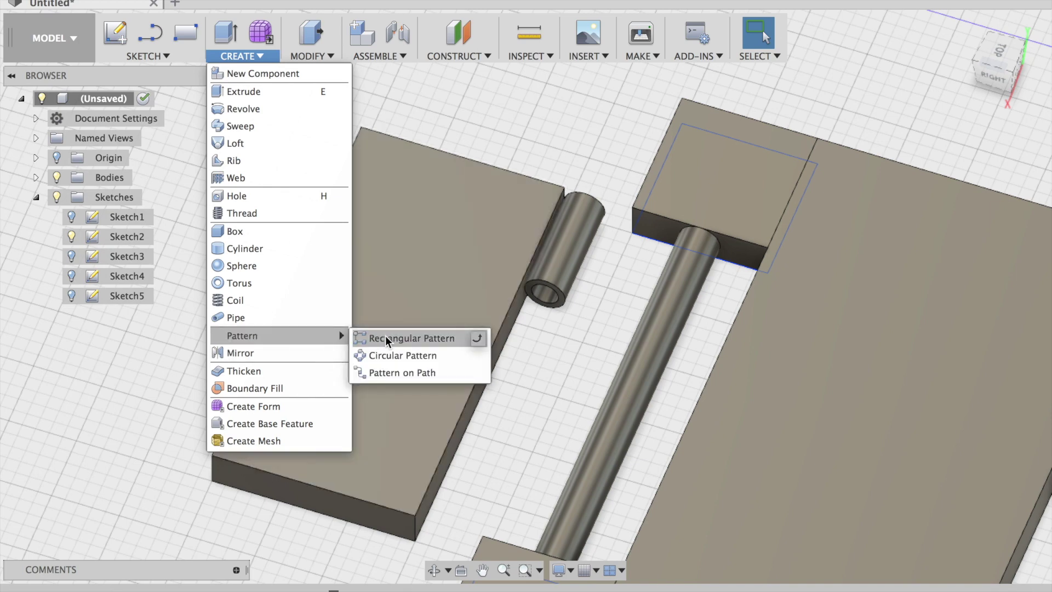
pyautogui.click(403, 337)
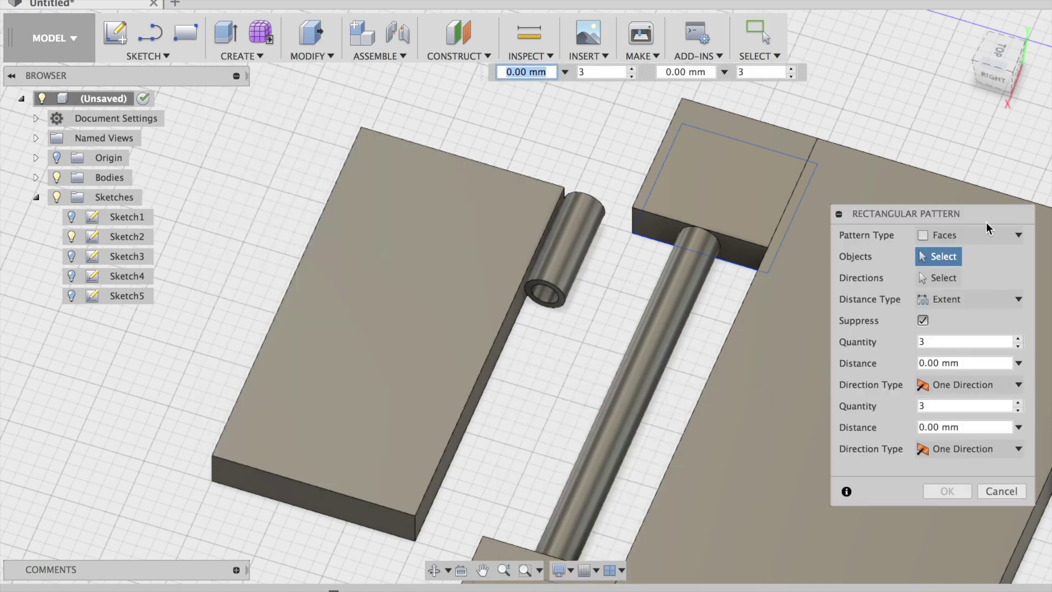
pyautogui.click(984, 235)
pyautogui.click(975, 272)
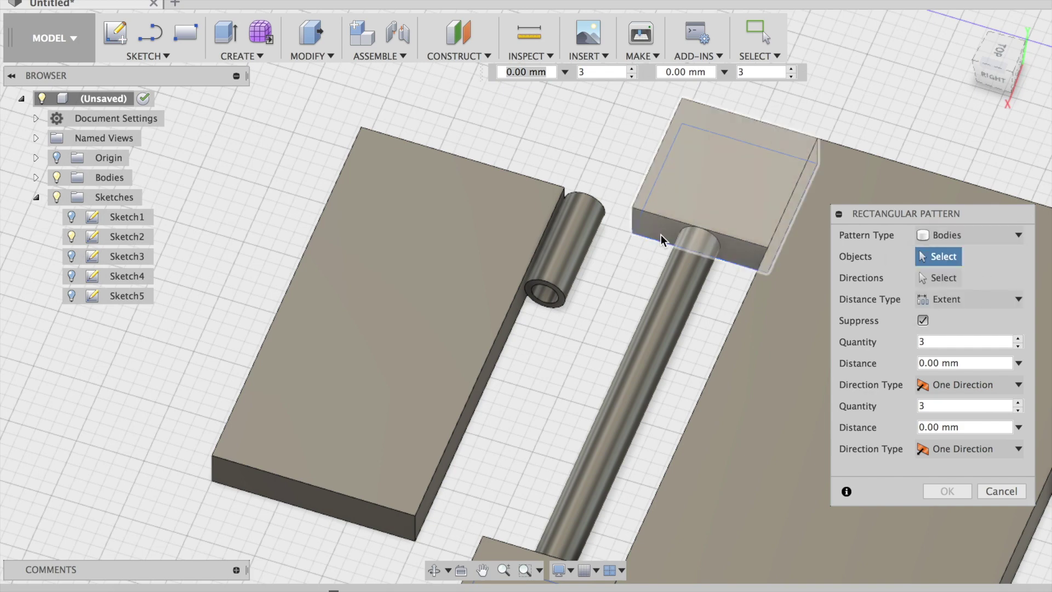
pyautogui.click(565, 238)
pyautogui.click(564, 241)
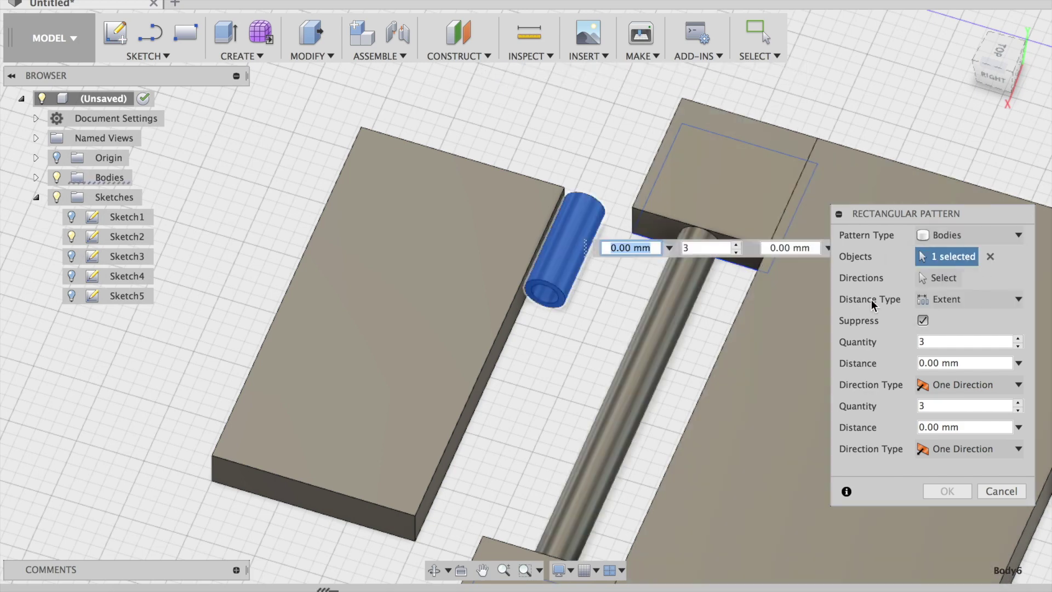
# - Pattern the knuckle along the small plate's long edge with a quantity of 2 and a distance of 22 mm
pyautogui.click(944, 277)
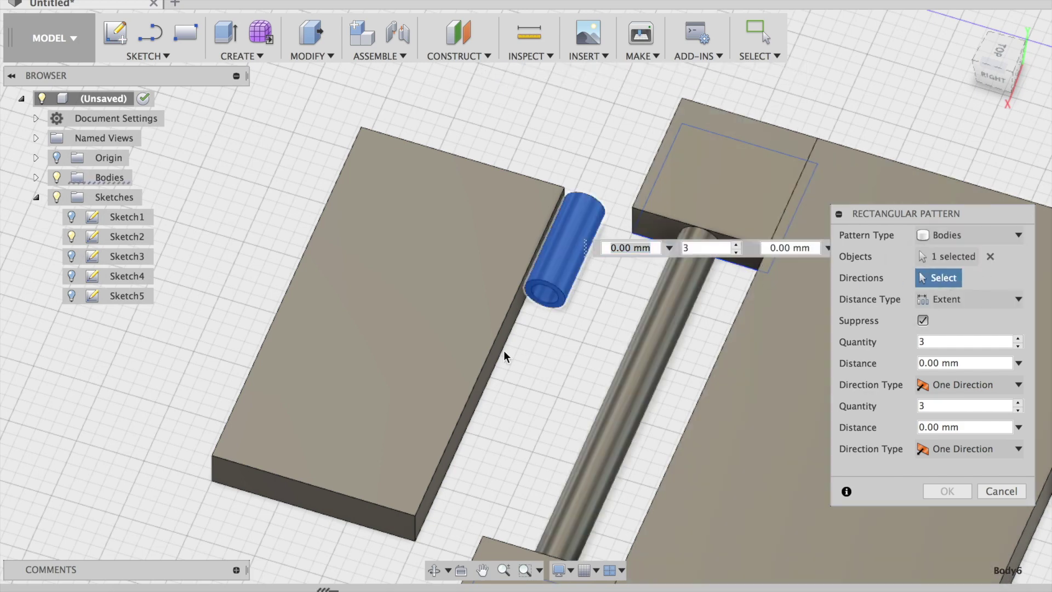
pyautogui.click(480, 380)
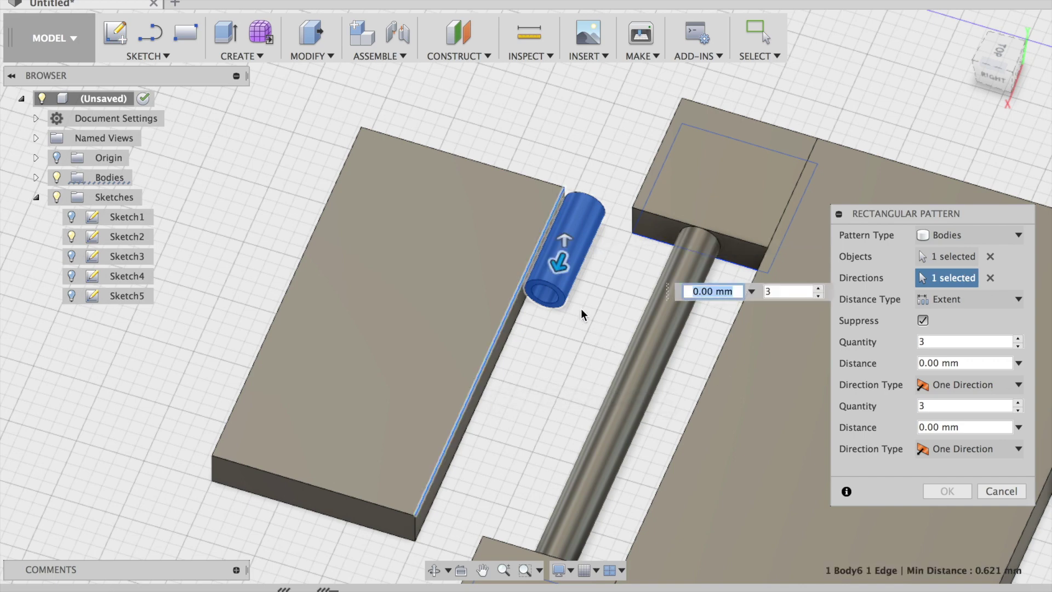
pyautogui.click(1019, 346)
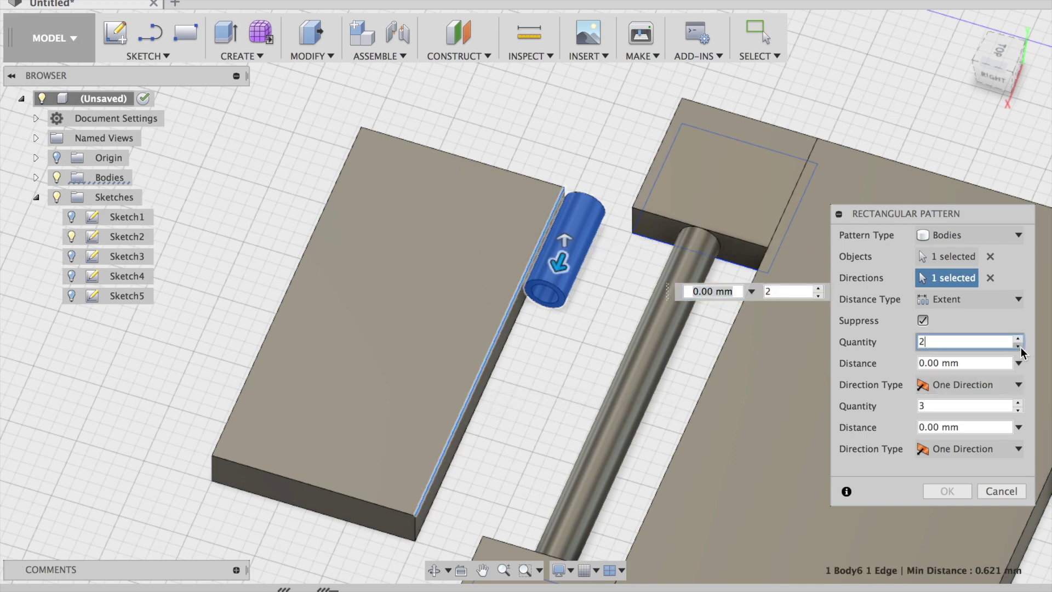
pyautogui.moveTo(559, 264); pyautogui.dragTo(425, 501)
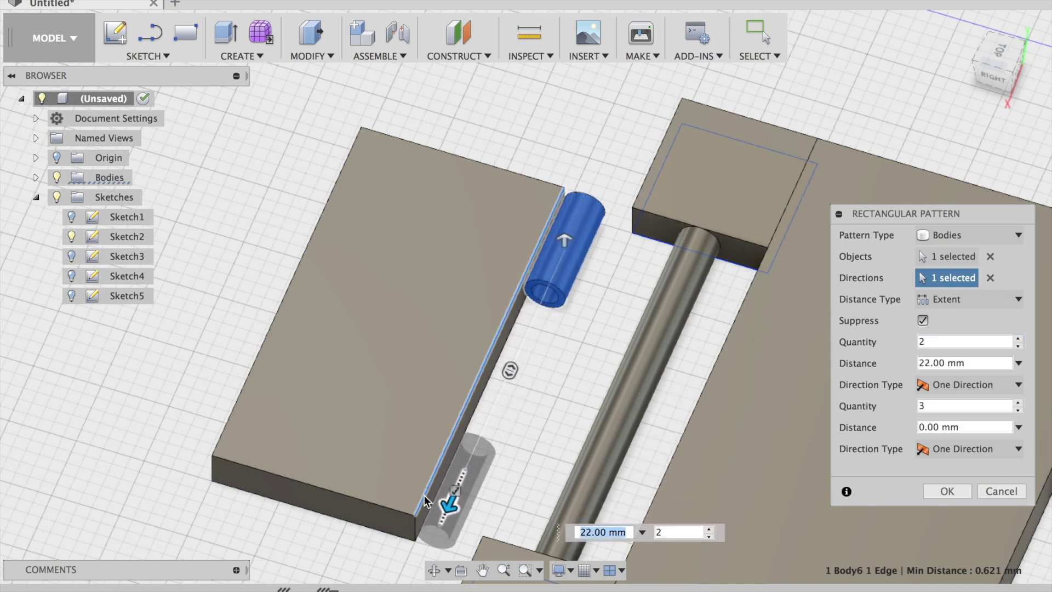
pyautogui.scroll(1, 349, 378)
pyautogui.press('Tab')
pyautogui.moveTo(1001, 69); pyautogui.dragTo(1030, 106)
pyautogui.scroll(-5, 788, 262)
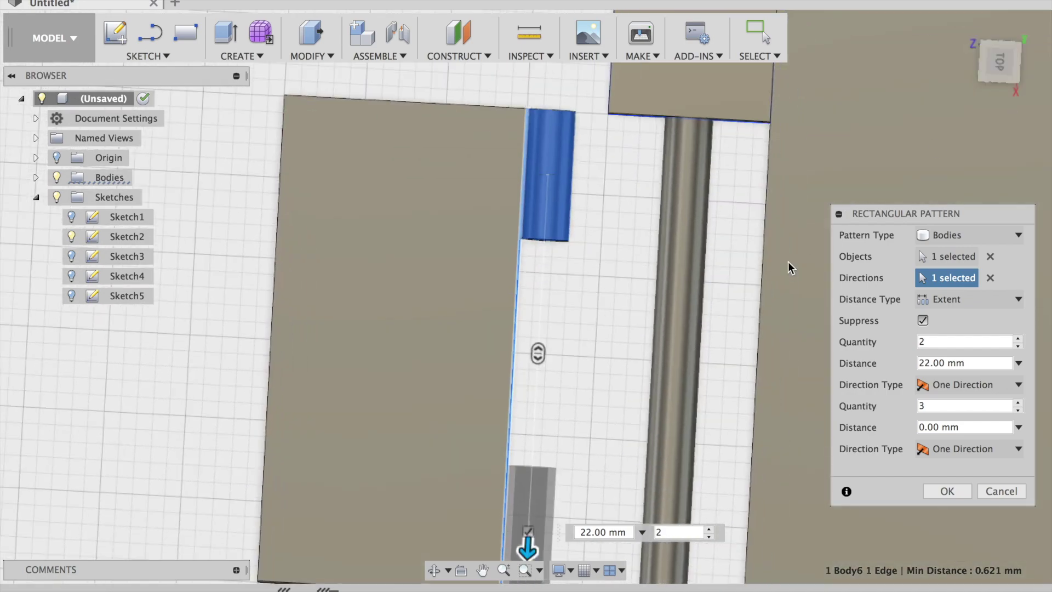
pyautogui.scroll(2, 788, 262)
pyautogui.moveTo(521, 433)
pyautogui.mouseDown()
pyautogui.moveTo(521, 450)
pyautogui.moveTo(521, 438)
pyautogui.mouseUp()
pyautogui.press('Tab')
pyautogui.click(951, 489)
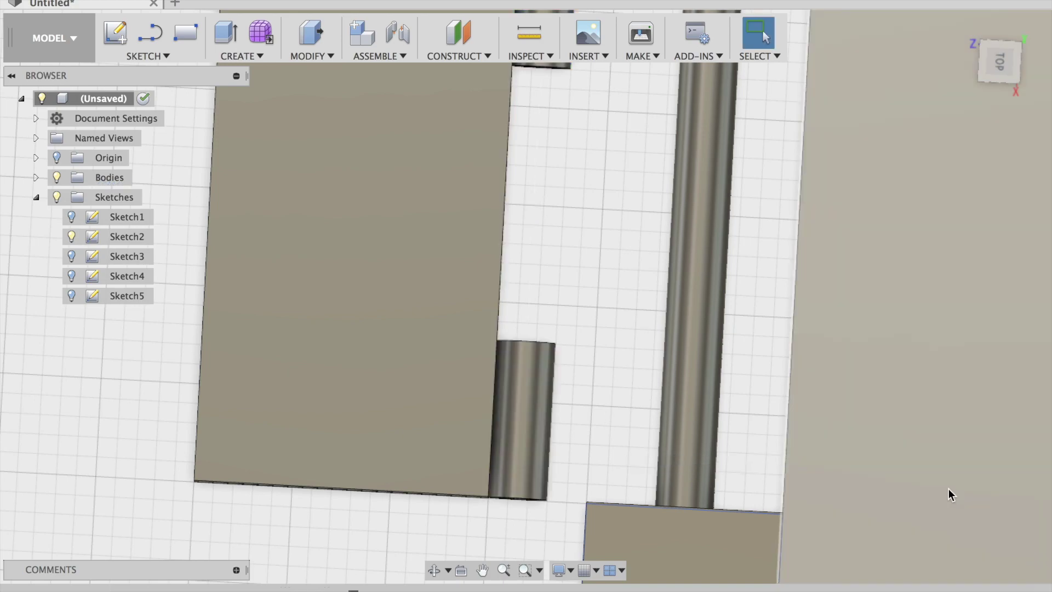
# - Convert both knuckle bodies into components and nest Component1 inside Component2
pyautogui.moveTo(1006, 58)
pyautogui.mouseDown()
pyautogui.moveTo(961, 35)
pyautogui.moveTo(613, 71)
pyautogui.mouseUp()
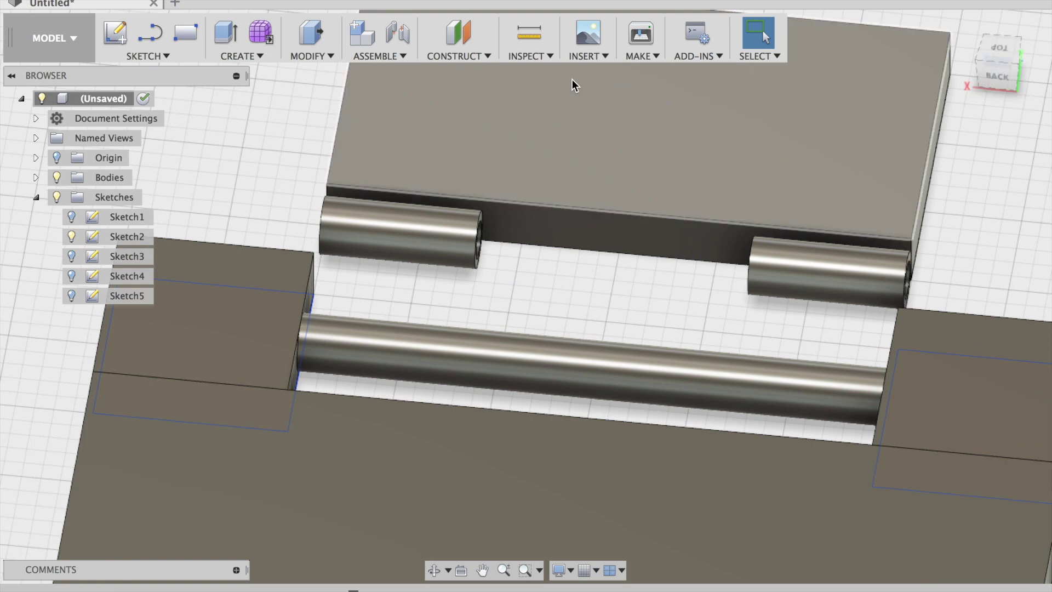
pyautogui.click(378, 56)
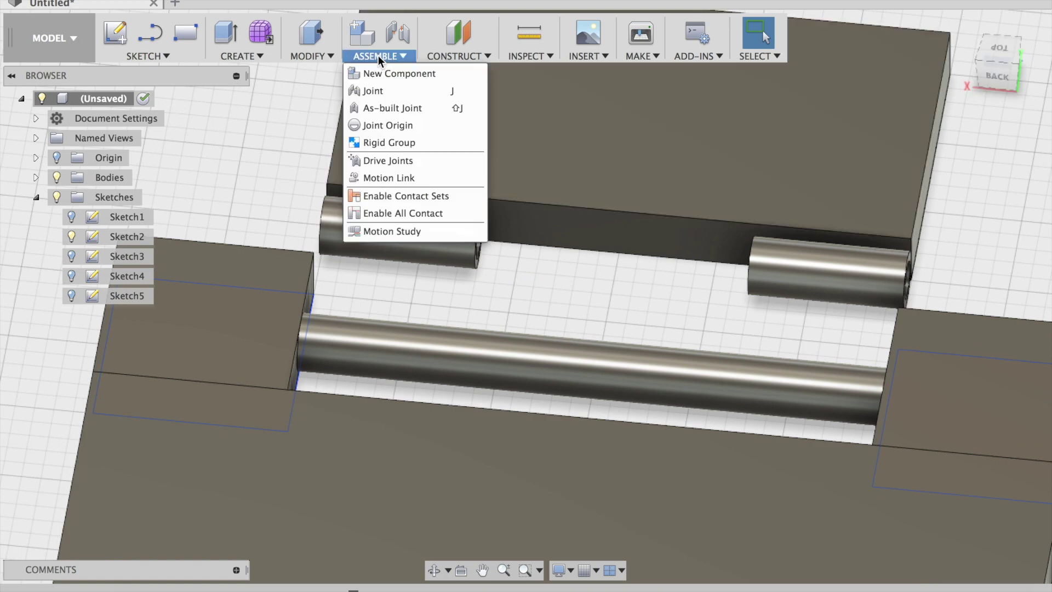
pyautogui.click(386, 75)
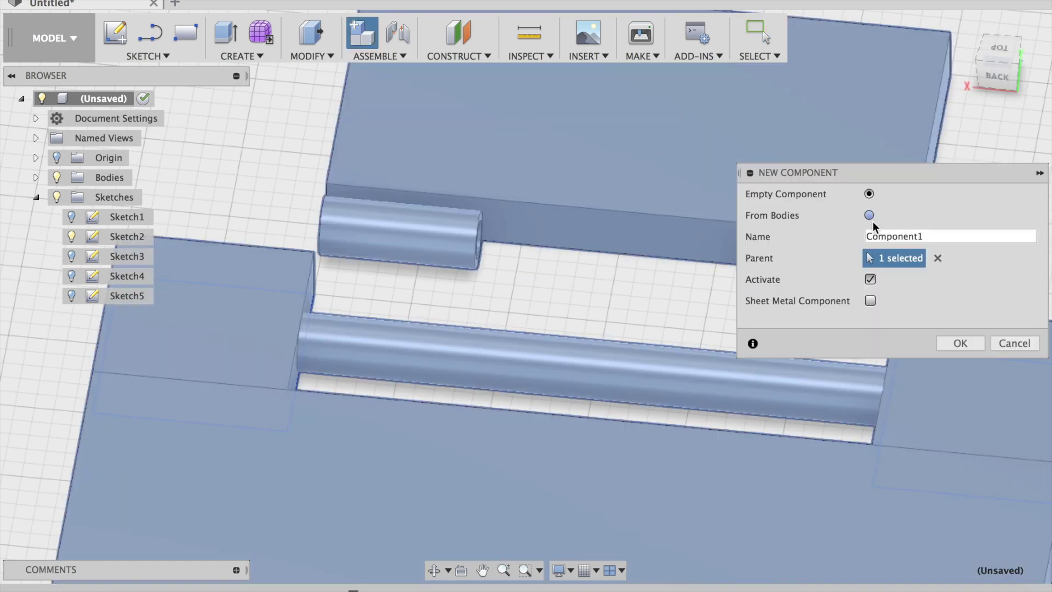
pyautogui.click(871, 215)
pyautogui.click(411, 236)
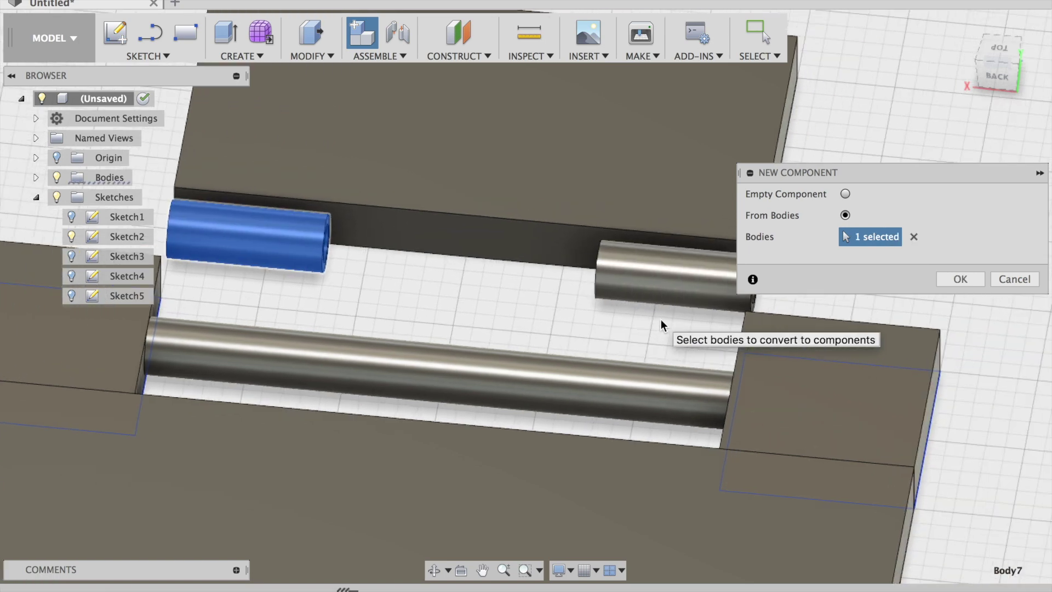
pyautogui.click(660, 255)
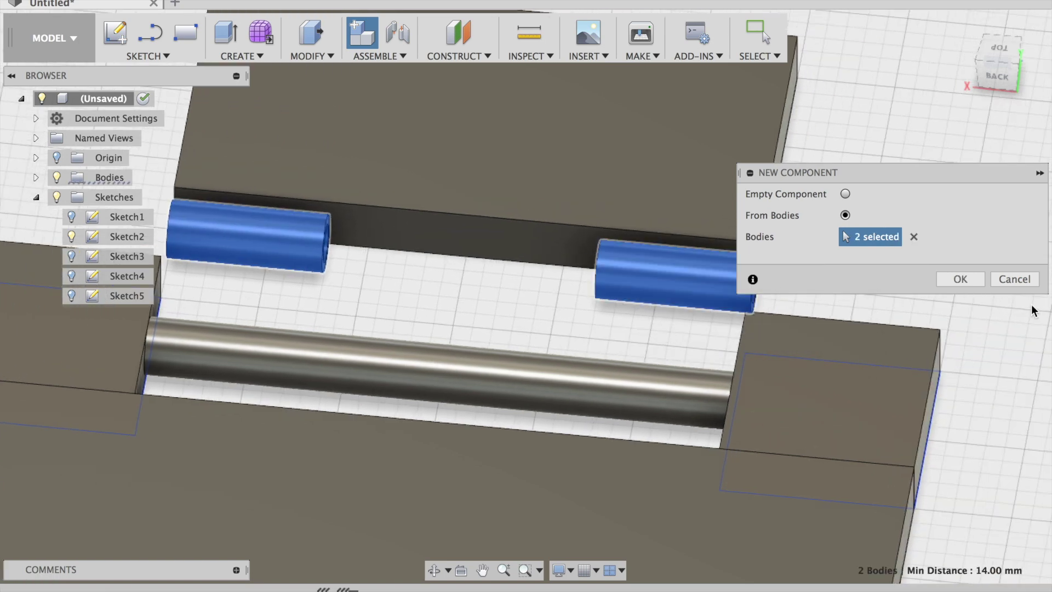
pyautogui.click(965, 284)
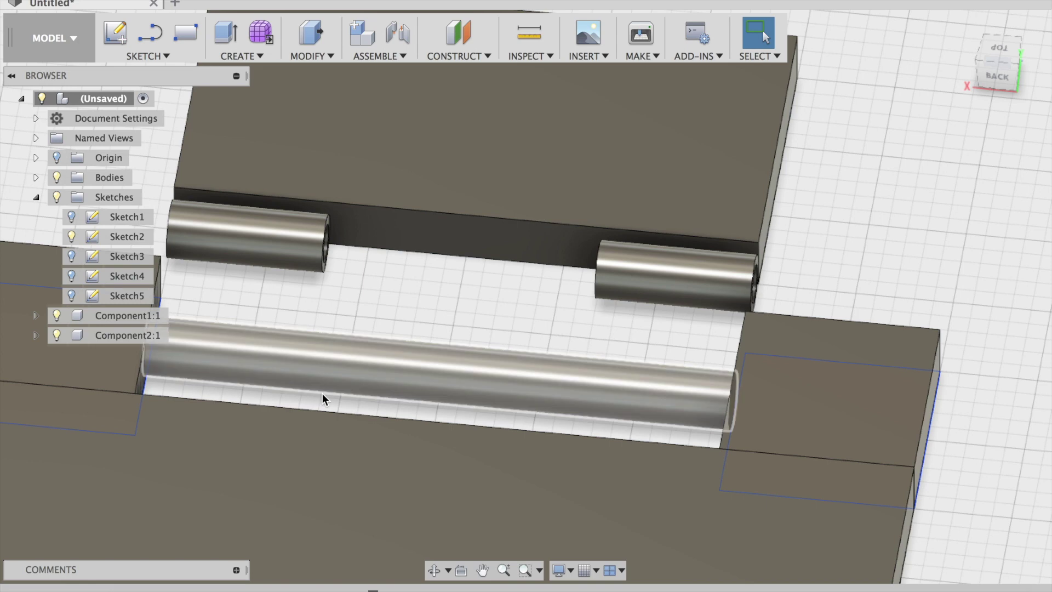
pyautogui.click(130, 318)
pyautogui.moveTo(130, 318); pyautogui.dragTo(118, 337)
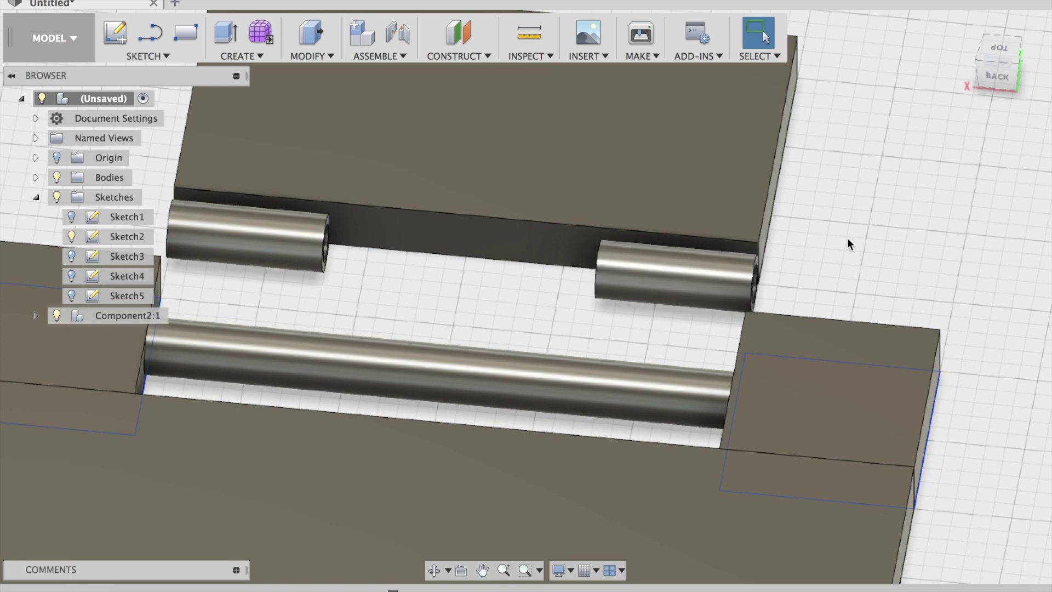
# - Delete the four sketch lines of the rectangle around the tab at the pin's right-hand end
pyautogui.click(906, 370)
pyautogui.press('Delete')
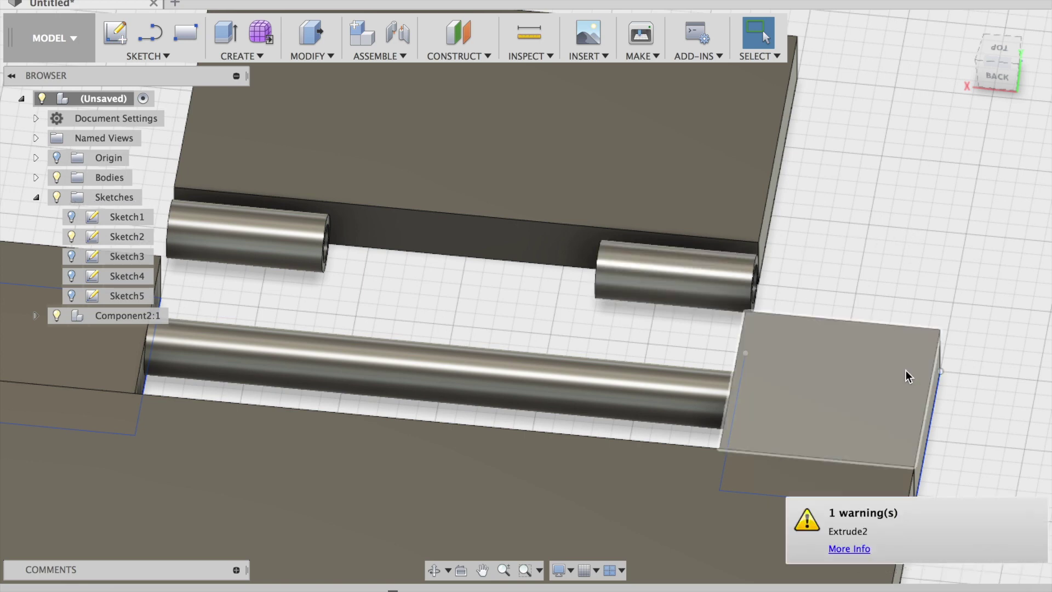
pyautogui.click(935, 396)
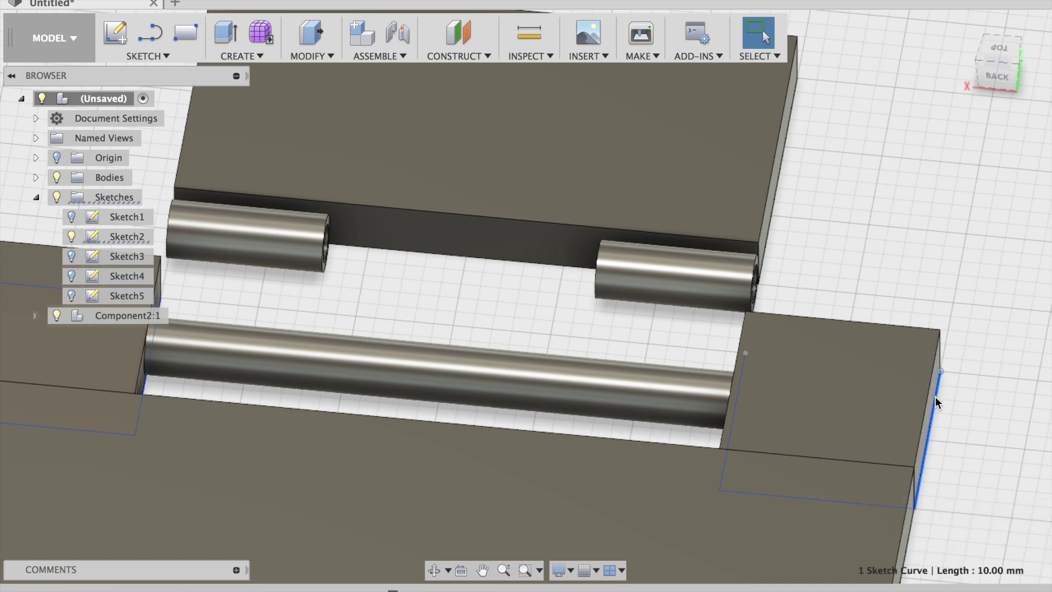
pyautogui.press('Delete')
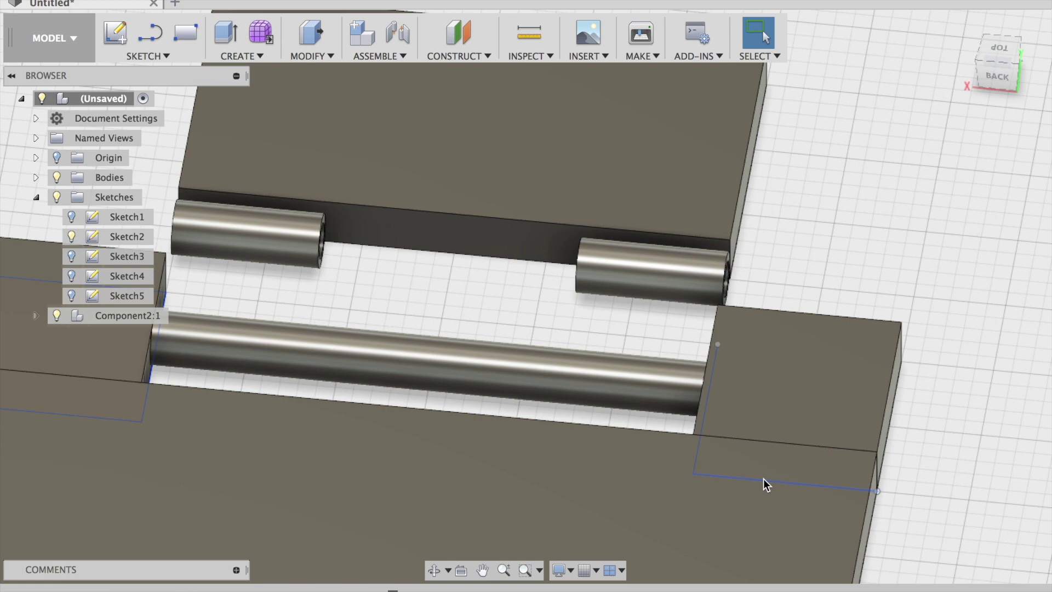
pyautogui.click(764, 479)
pyautogui.press('Delete')
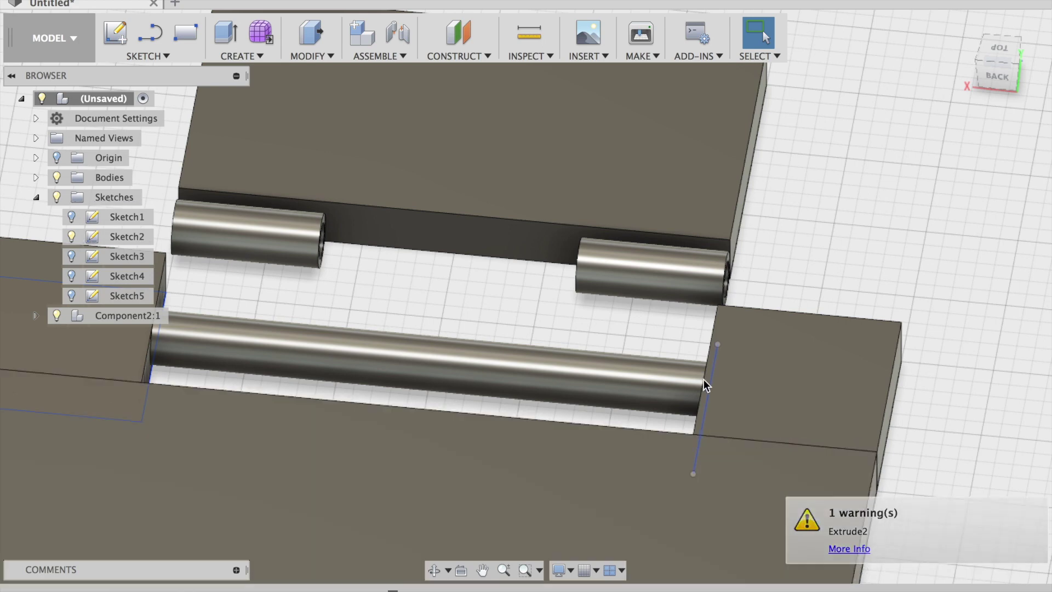
pyautogui.click(700, 401)
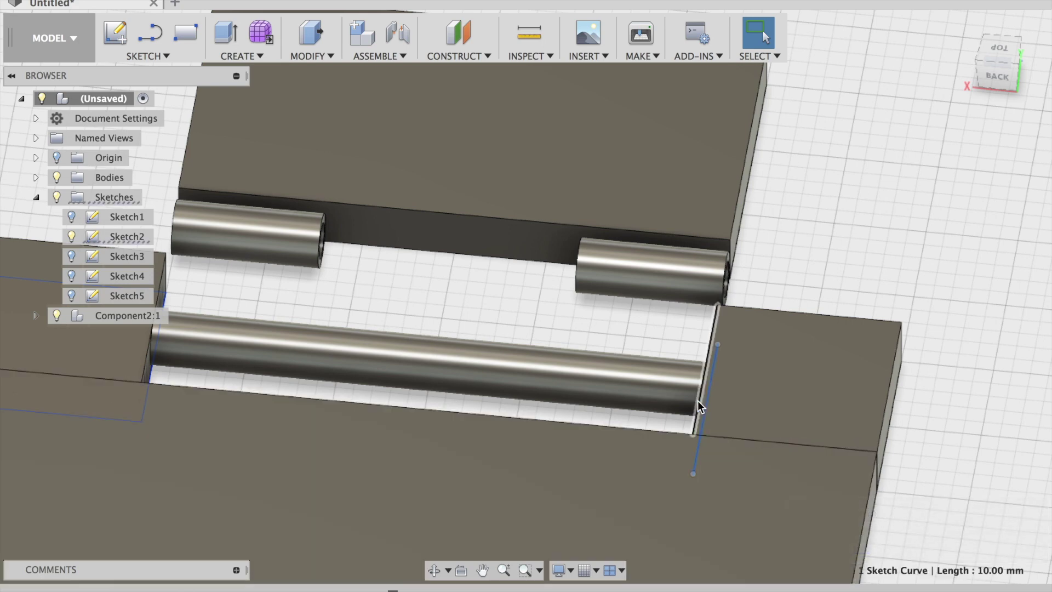
pyautogui.press('Delete')
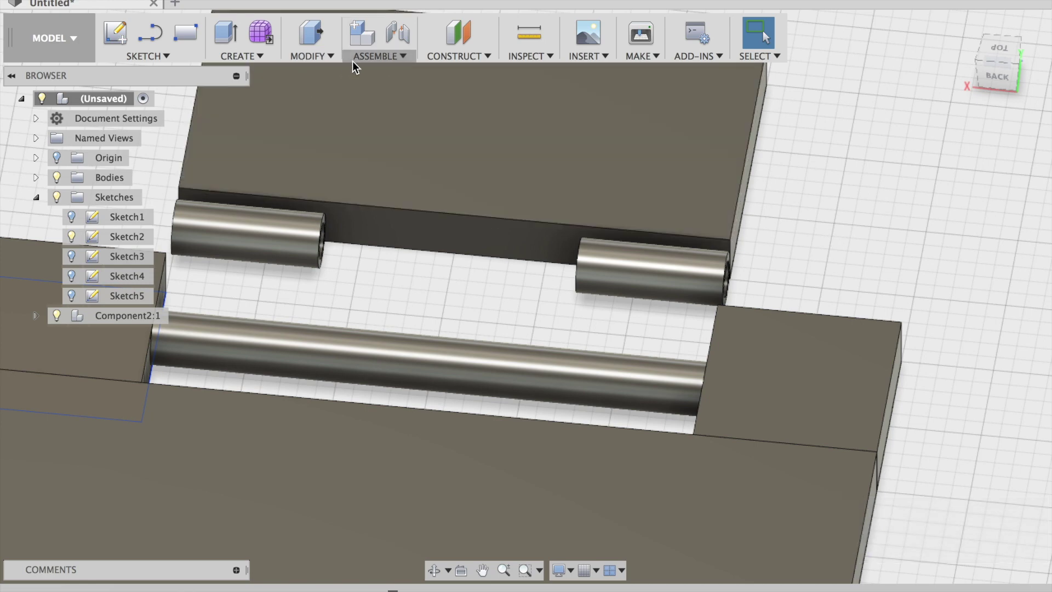
pyautogui.click(353, 61)
pyautogui.click(378, 77)
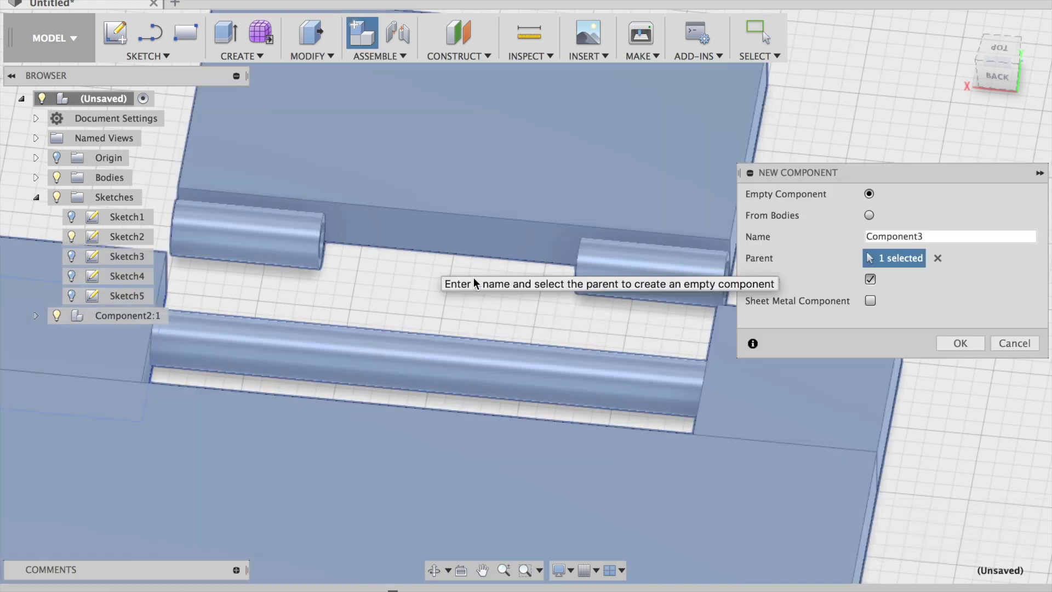
pyautogui.click(868, 216)
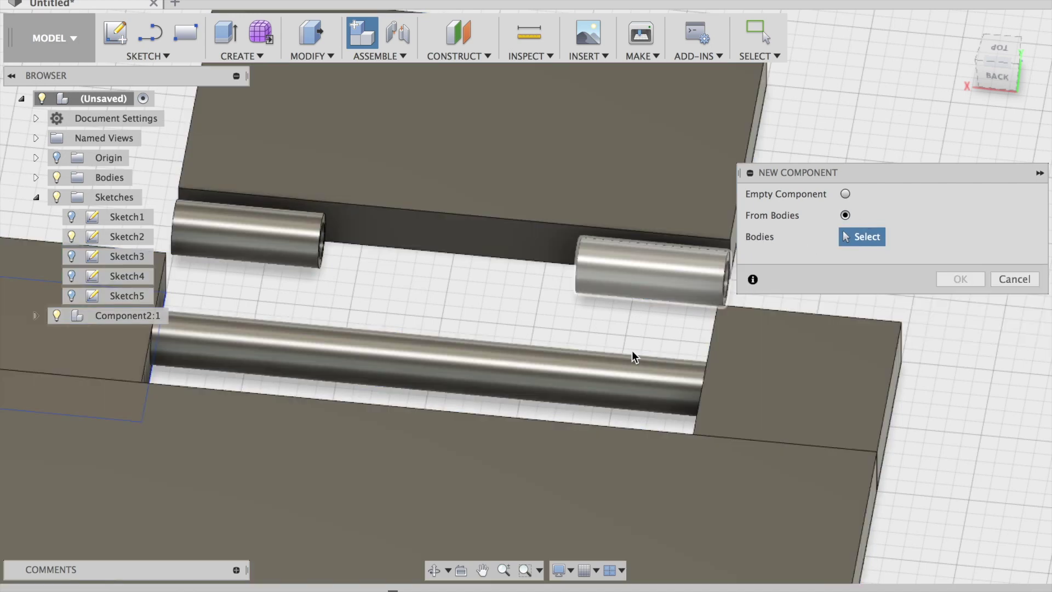
pyautogui.click(602, 376)
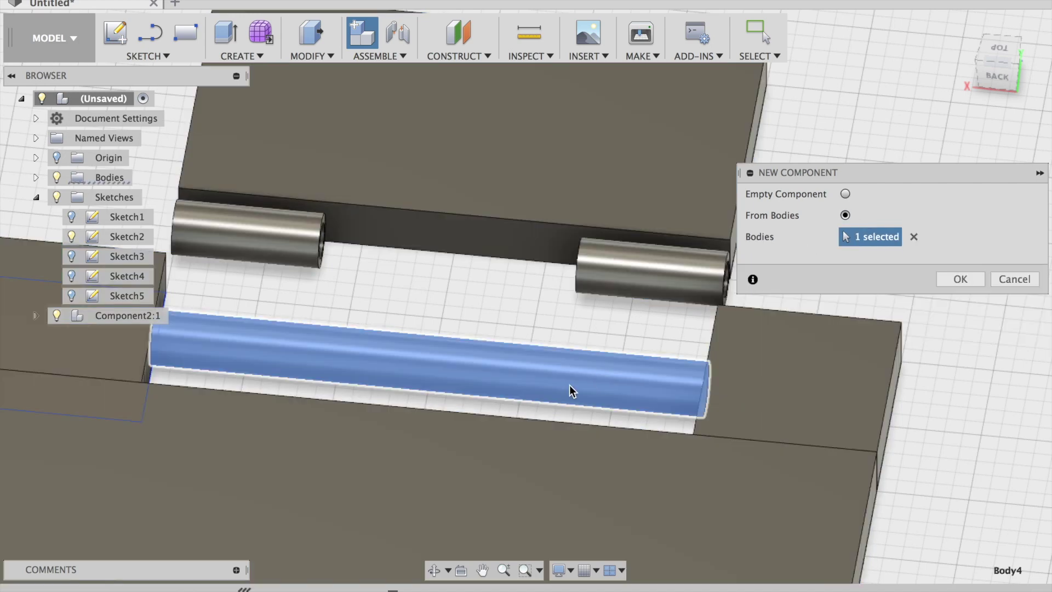
pyautogui.hscroll(-5, 570, 384)
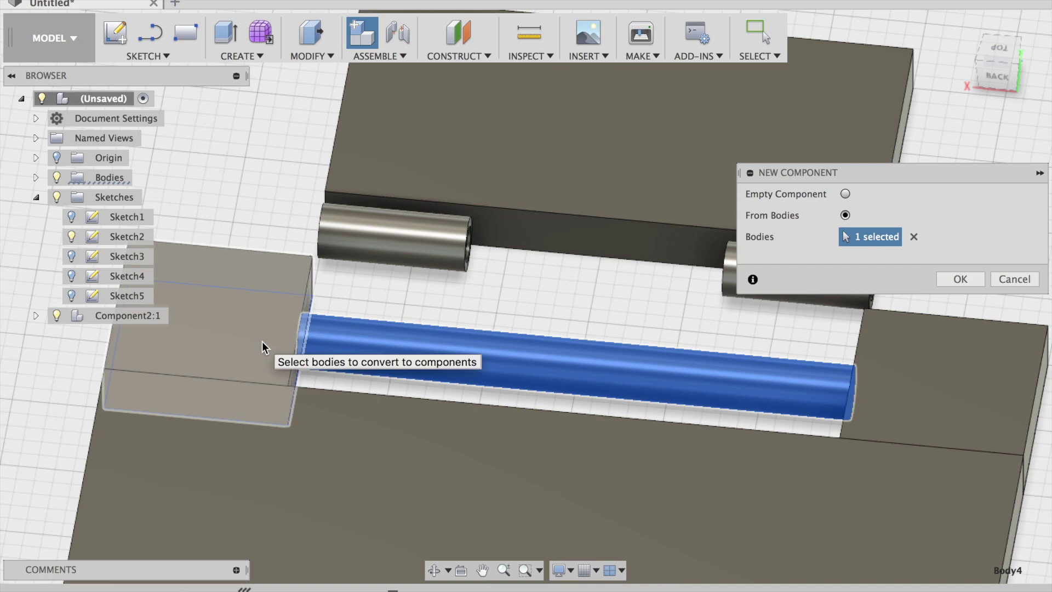
pyautogui.click(262, 341)
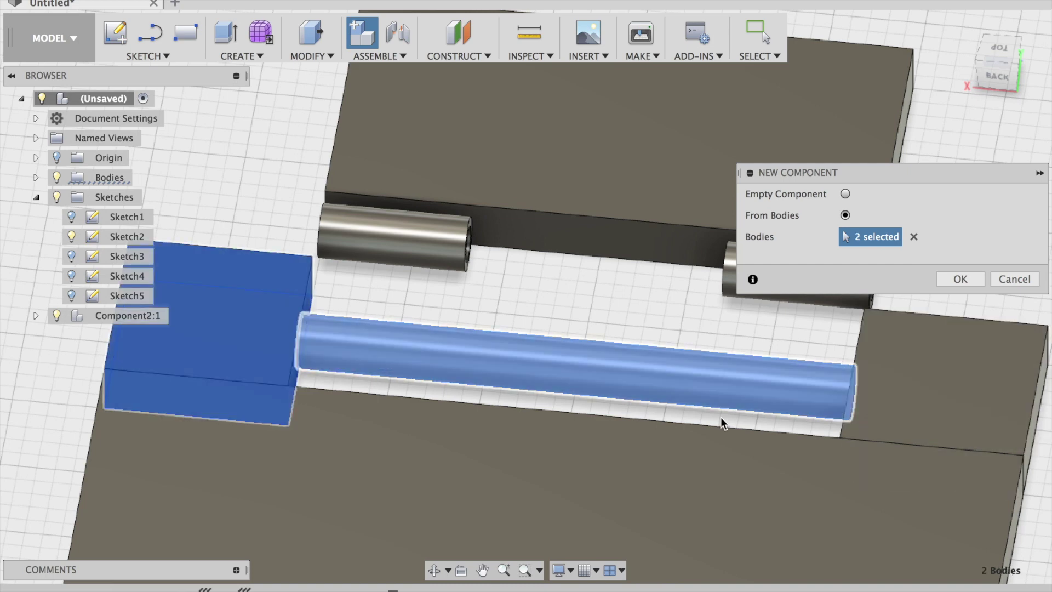
pyautogui.click(246, 310)
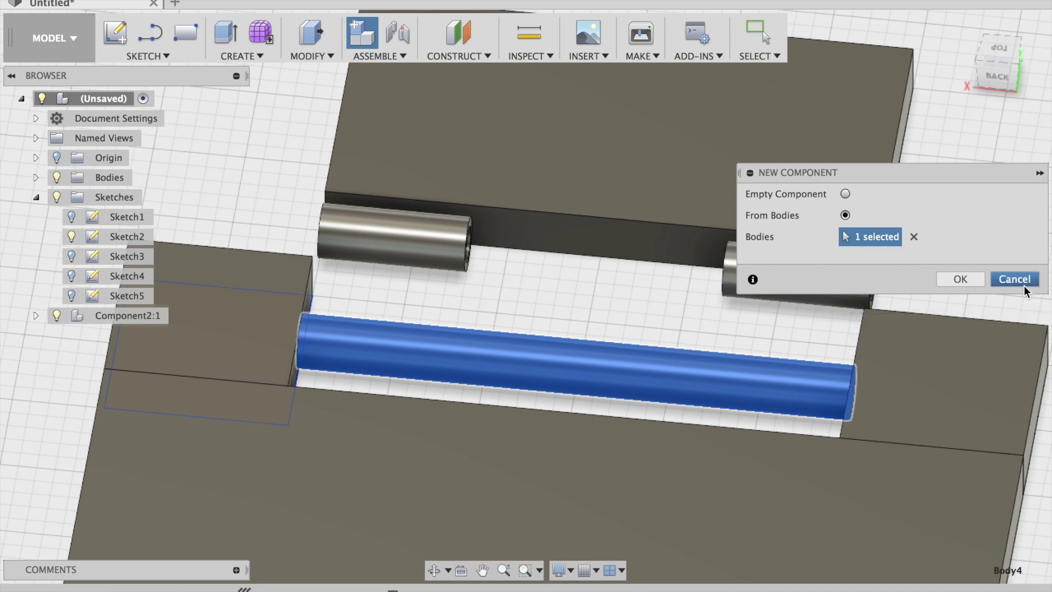
pyautogui.click(1008, 282)
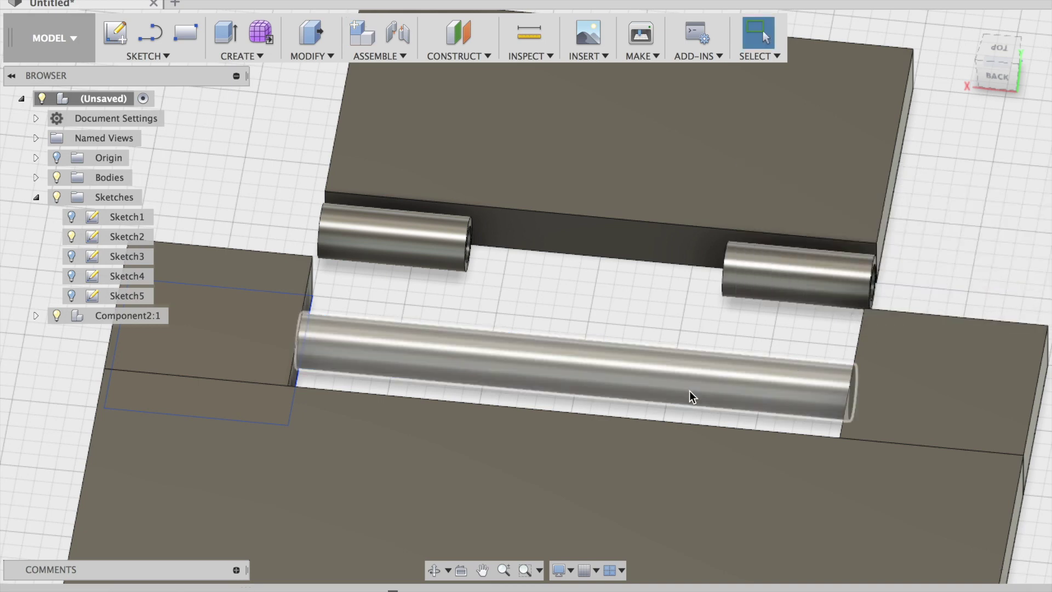
# - Convert the round pin body between the two tabs into a new component
pyautogui.click(374, 54)
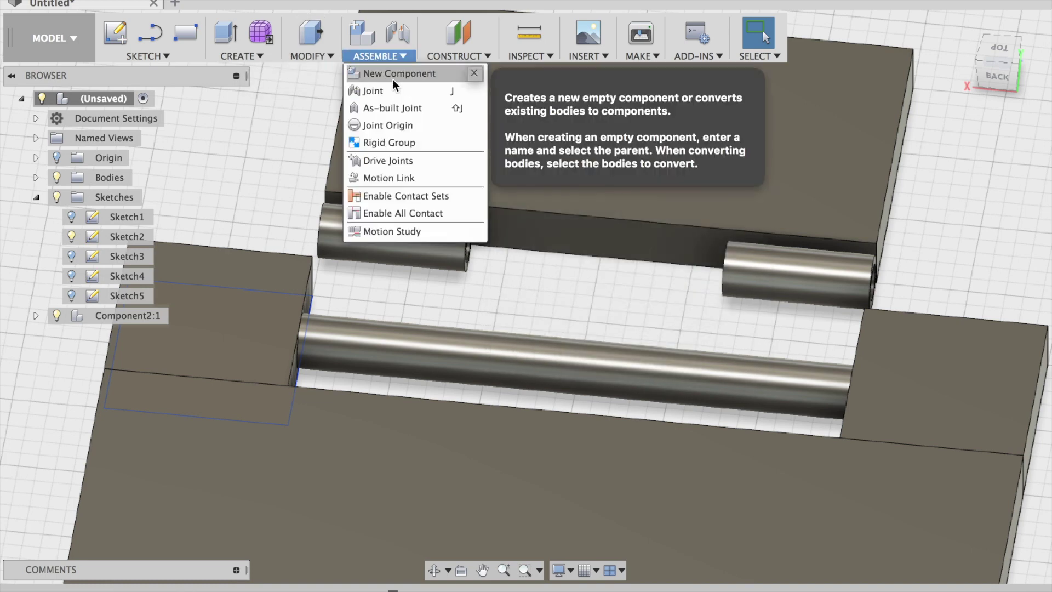
pyautogui.click(393, 79)
pyautogui.click(869, 216)
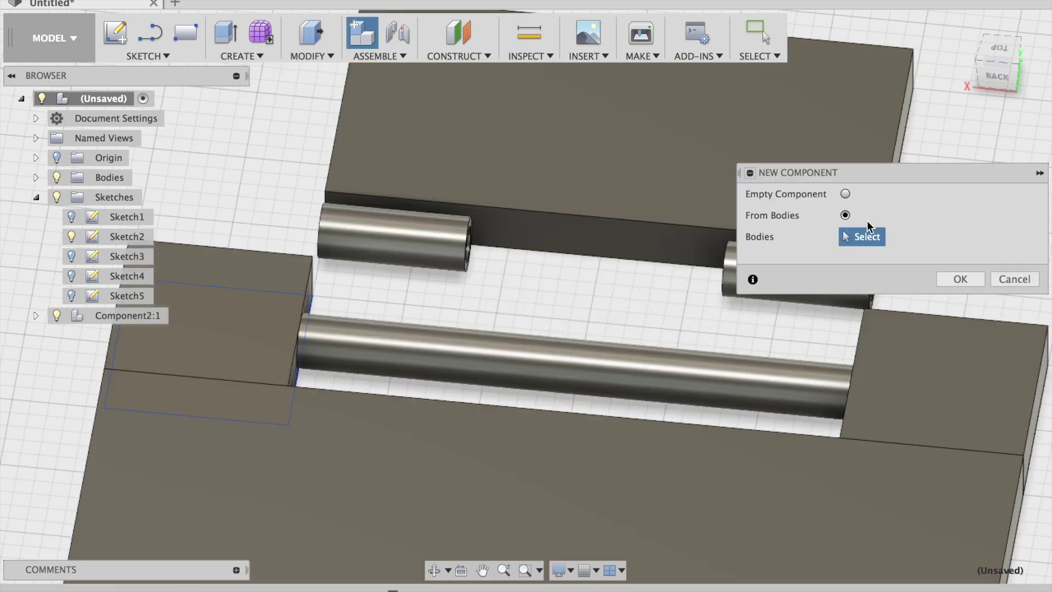
pyautogui.click(731, 380)
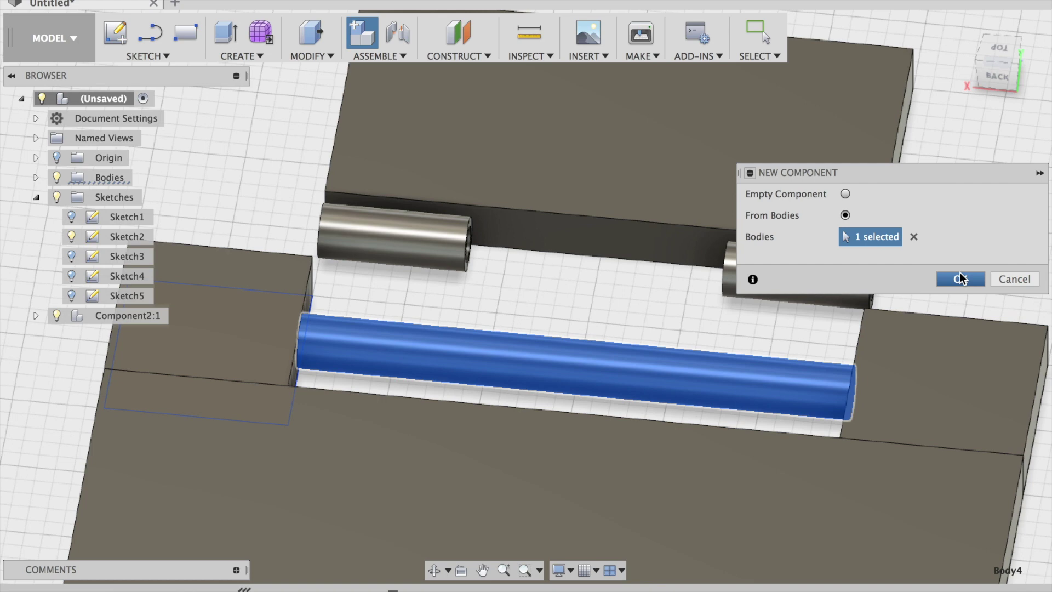
pyautogui.click(960, 279)
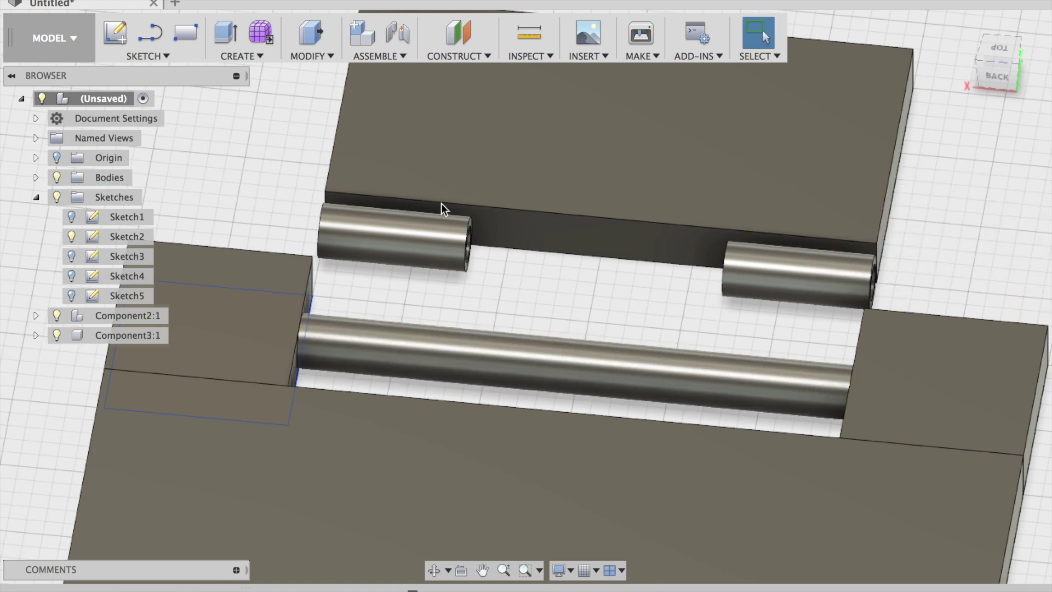